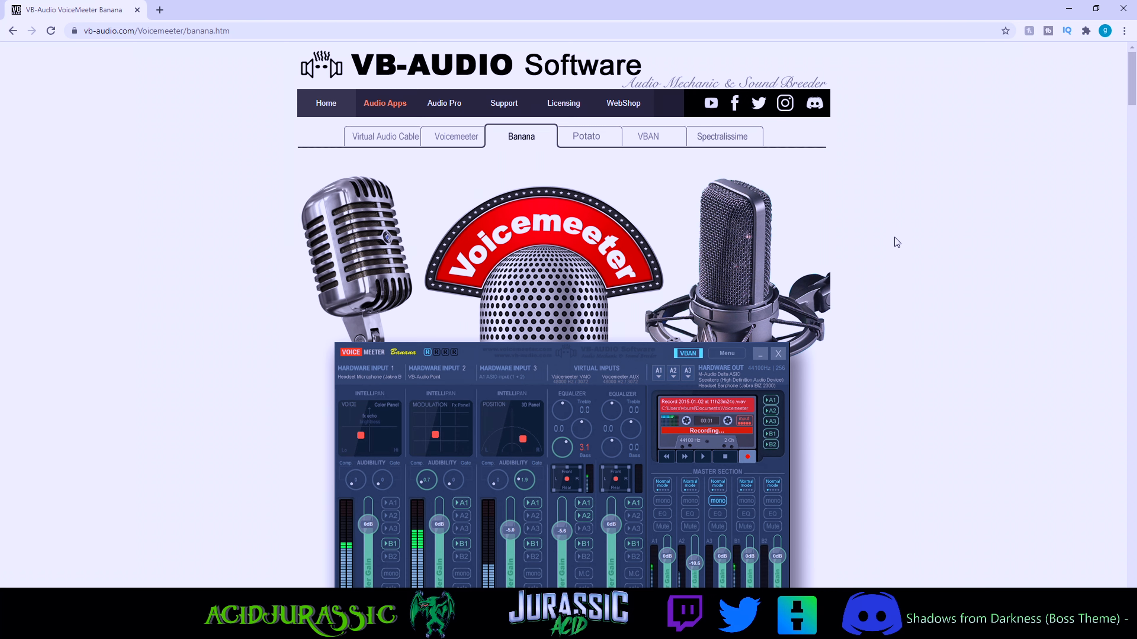
Step: Examine the Voicemeeter Banana page's ZIP and EXE download options and its end-user licensing terms
{"action": "scroll", "coordinate": [894, 238], "scroll_direction": "down", "scroll_amount": 2}
{"action": "scroll", "coordinate": [579, 398], "scroll_direction": "down", "scroll_amount": 6}
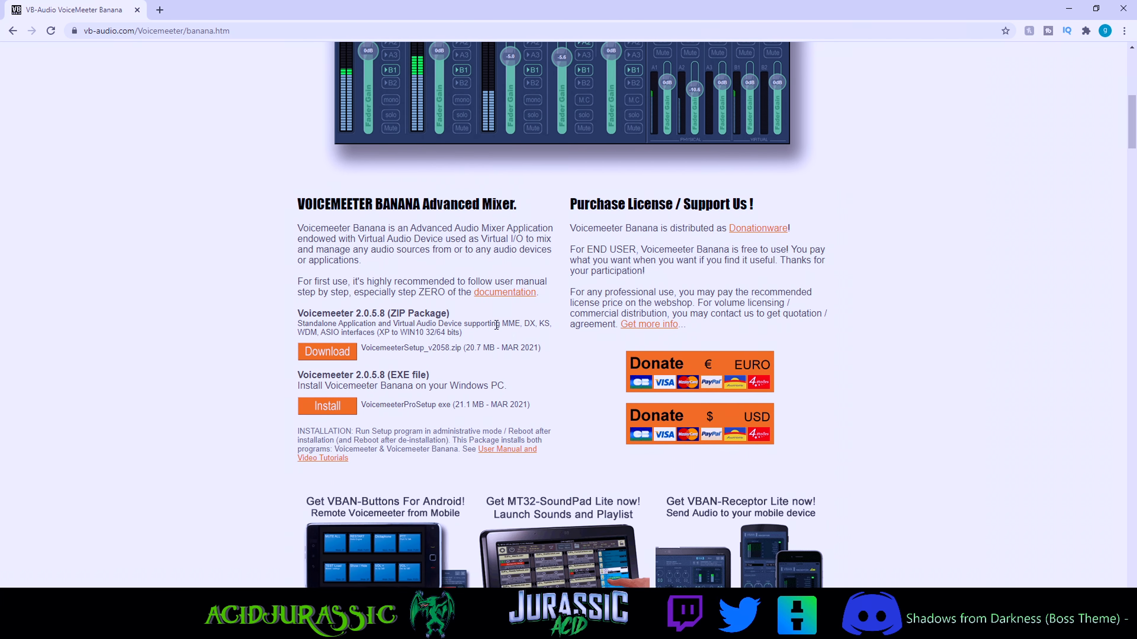
{"action": "left_click_drag", "start_coordinate": [317, 324], "coordinate": [518, 336]}
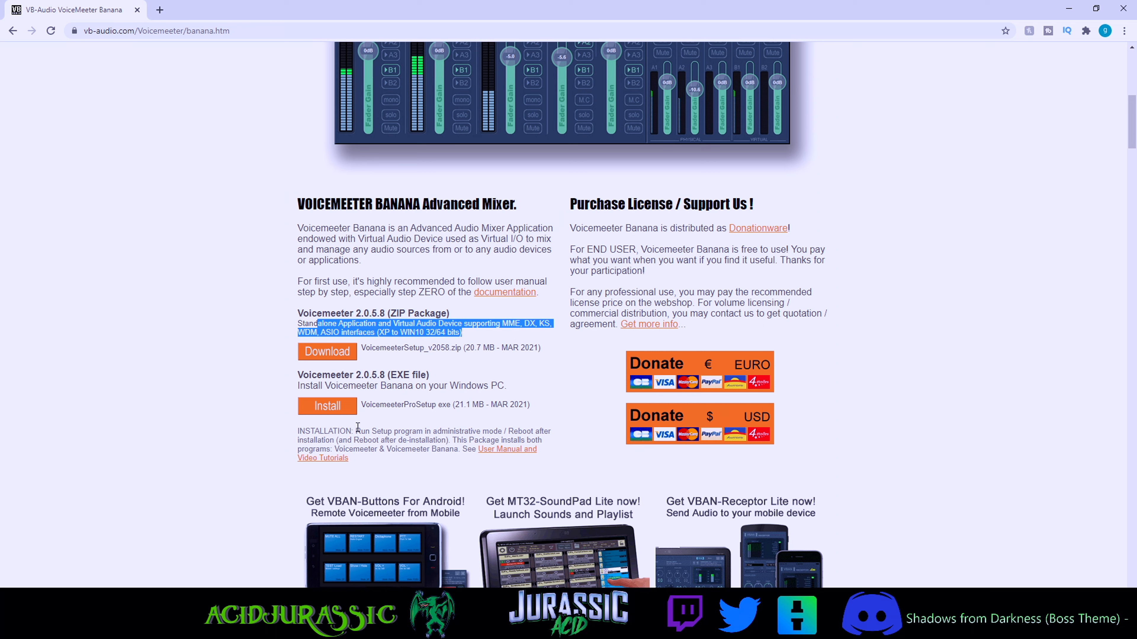
{"action": "left_click_drag", "start_coordinate": [342, 388], "coordinate": [635, 406]}
{"action": "left_click", "coordinate": [517, 383]}
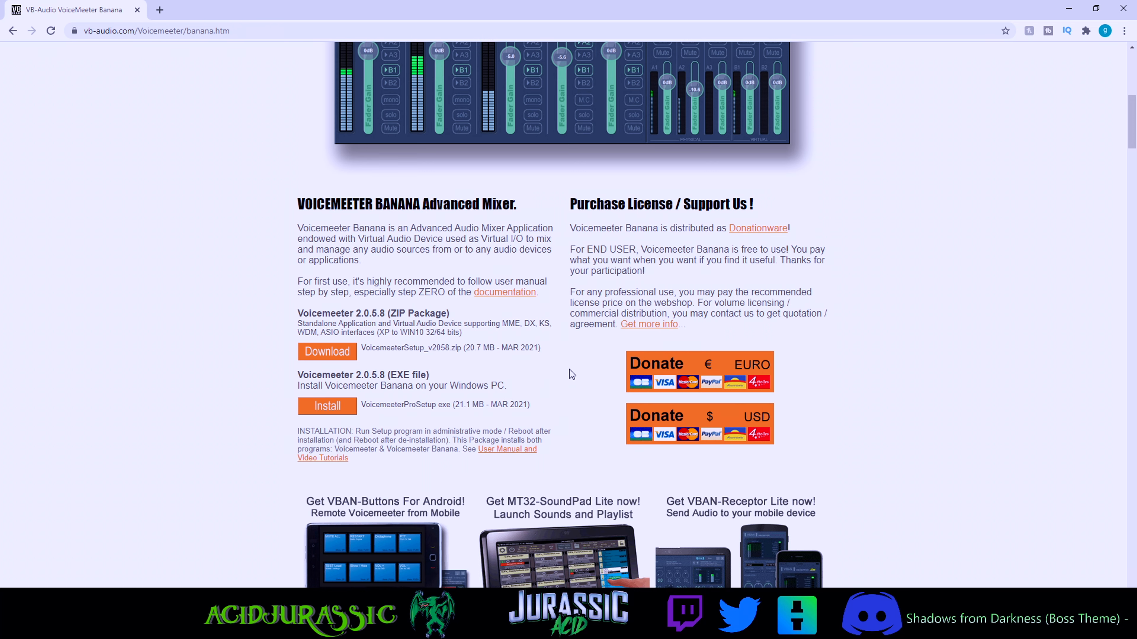
{"action": "left_click_drag", "start_coordinate": [343, 376], "coordinate": [471, 383]}
{"action": "left_click_drag", "start_coordinate": [362, 314], "coordinate": [486, 310]}
{"action": "left_click", "coordinate": [486, 312]}
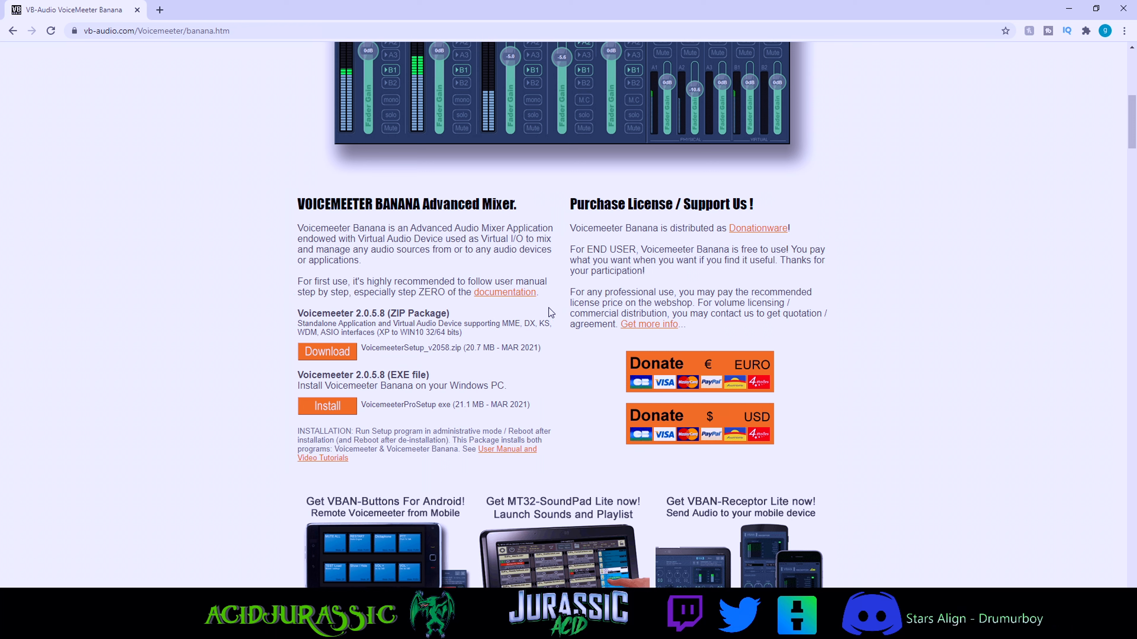
{"action": "left_click_drag", "start_coordinate": [647, 279], "coordinate": [575, 244]}
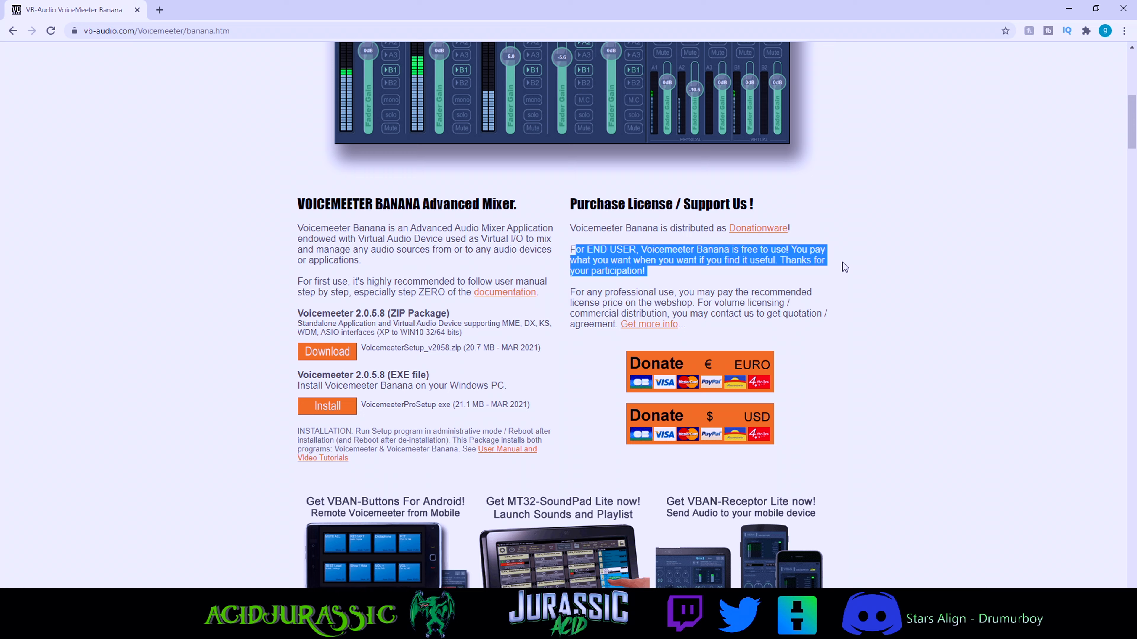
{"action": "scroll", "coordinate": [845, 256], "scroll_direction": "up", "scroll_amount": 10}
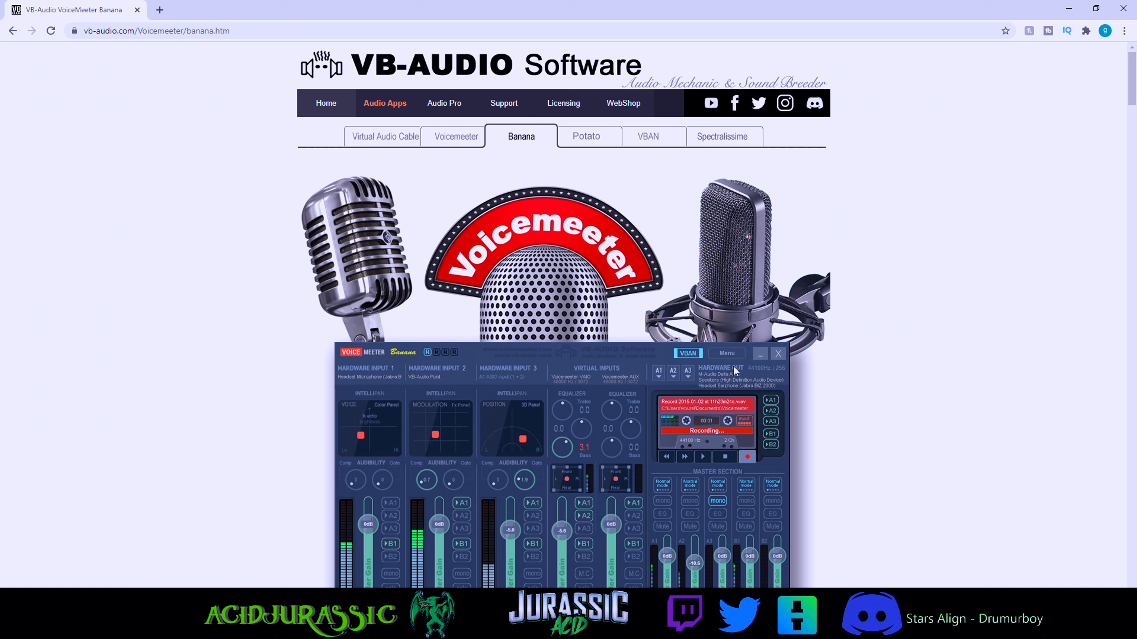
Step: Visit the standard Voicemeeter page, open the Potato page, and read Potato's licensing terms
{"action": "left_click", "coordinate": [457, 141]}
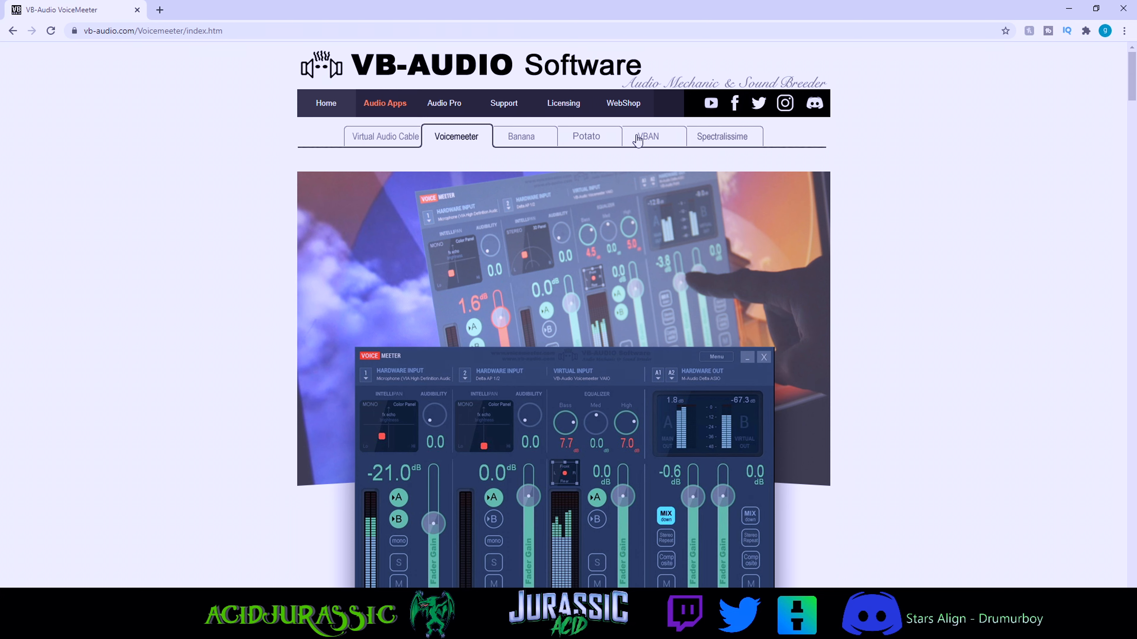
{"action": "left_click", "coordinate": [588, 142]}
{"action": "scroll", "coordinate": [580, 291], "scroll_direction": "down", "scroll_amount": 1}
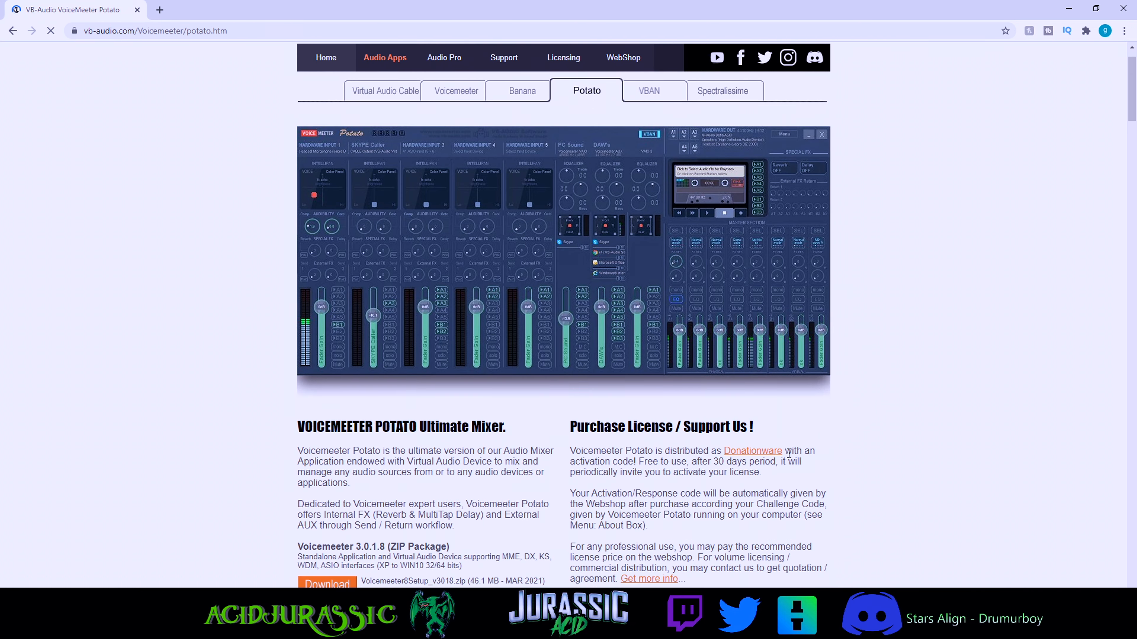
{"action": "left_click_drag", "start_coordinate": [558, 435], "coordinate": [763, 459]}
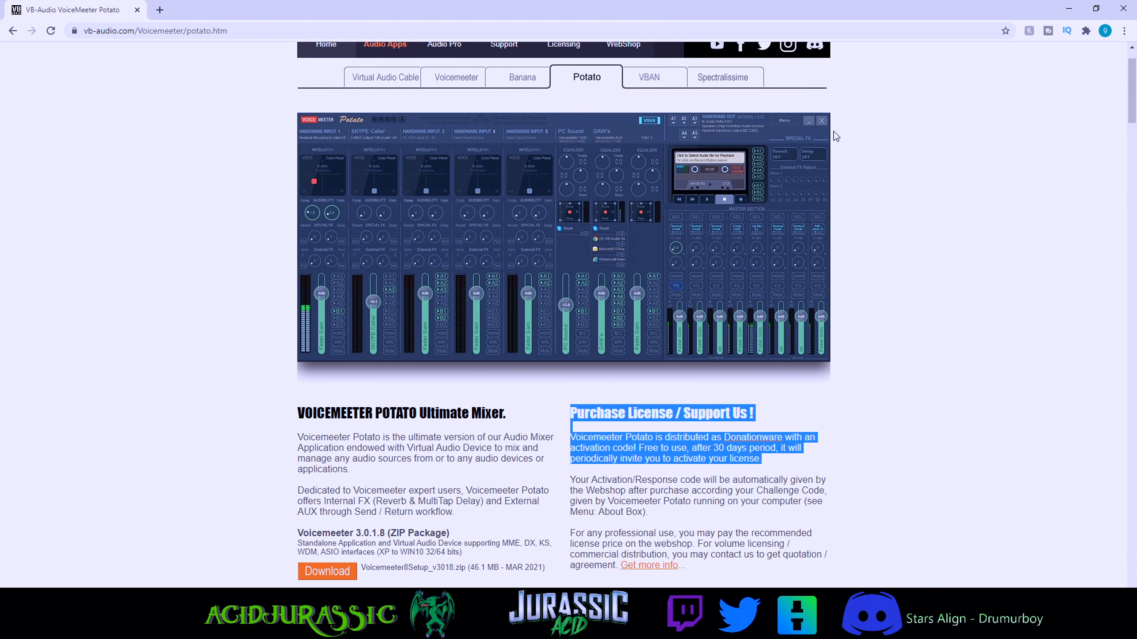
Step: Return to the Banana page to look over its mixer picture, and open the Virtual Audio Cable page
{"action": "left_click", "coordinate": [517, 85]}
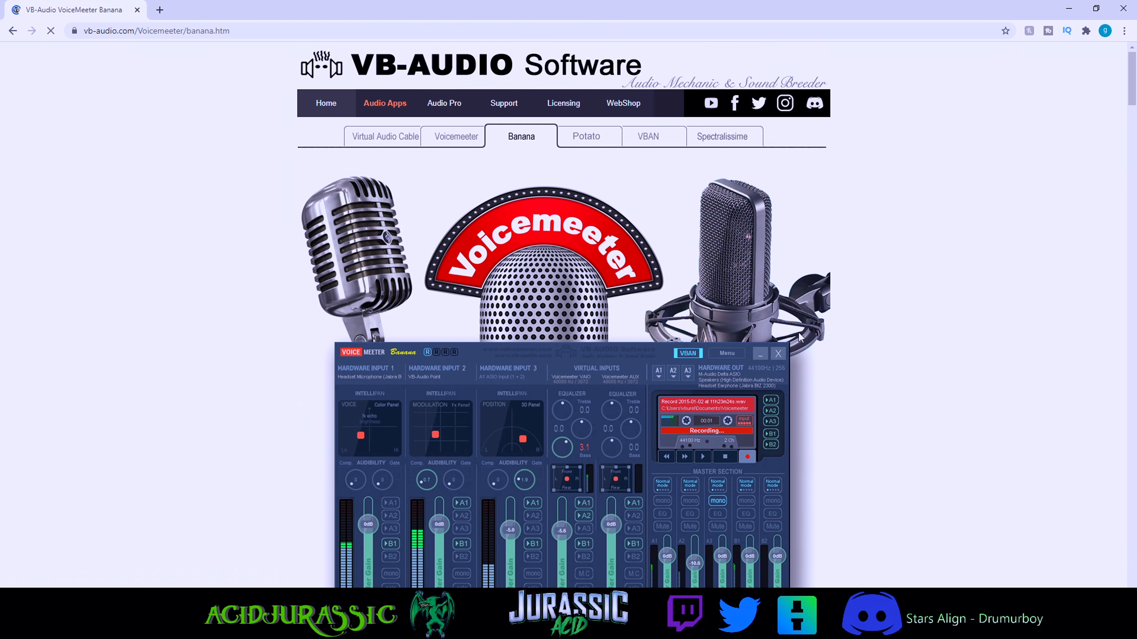
{"action": "scroll", "coordinate": [799, 333], "scroll_direction": "down", "scroll_amount": 2}
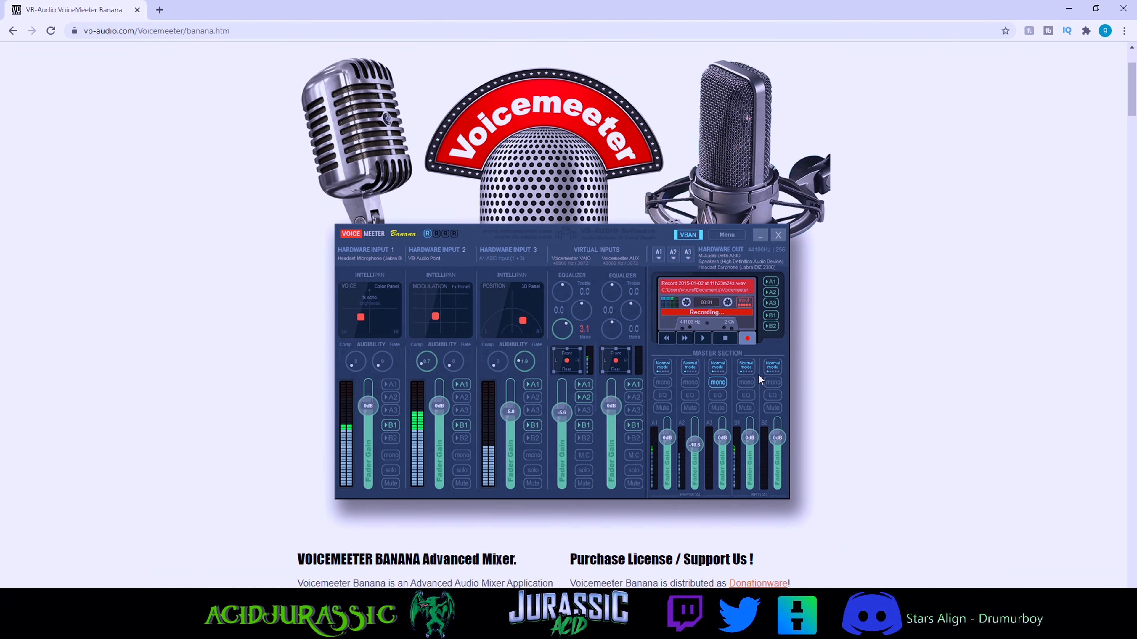
{"action": "scroll", "coordinate": [757, 378], "scroll_direction": "up", "scroll_amount": 2}
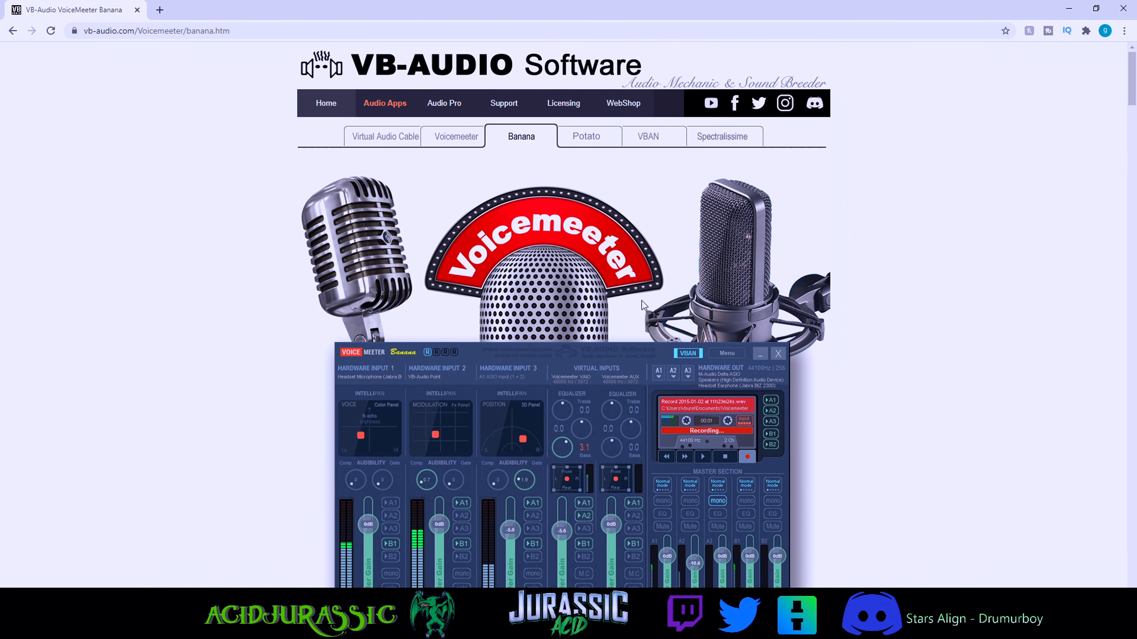
{"action": "left_click", "coordinate": [405, 139]}
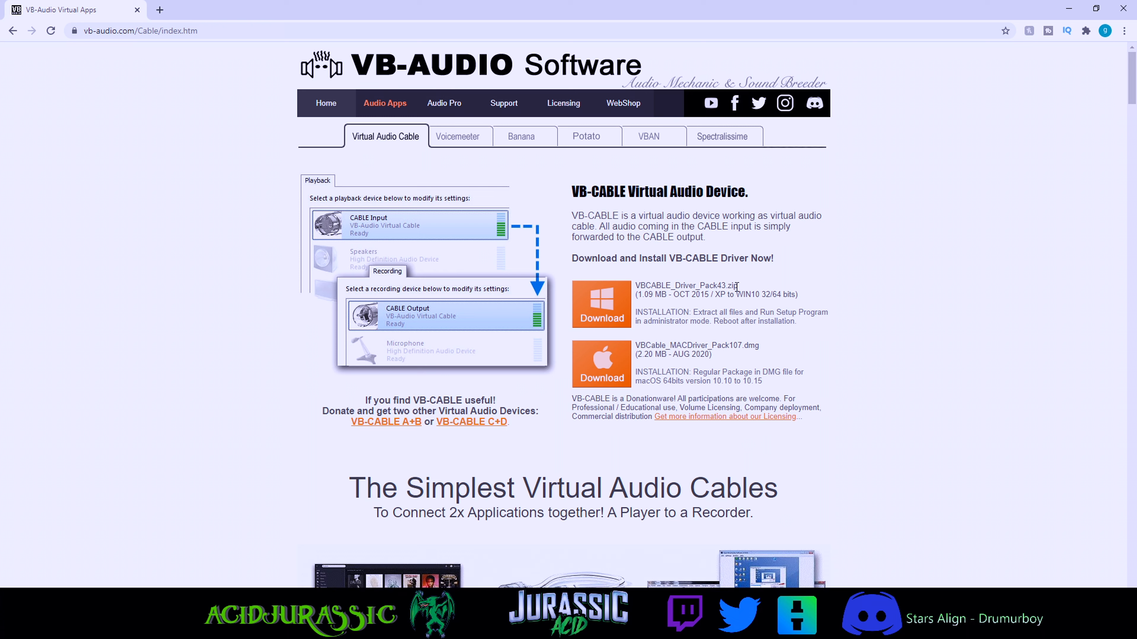
Step: Switch to VoiceMeeter Banana and examine the available devices for Hardware Inputs 1, 2 and 3
{"action": "key", "text": "alt+Tab"}
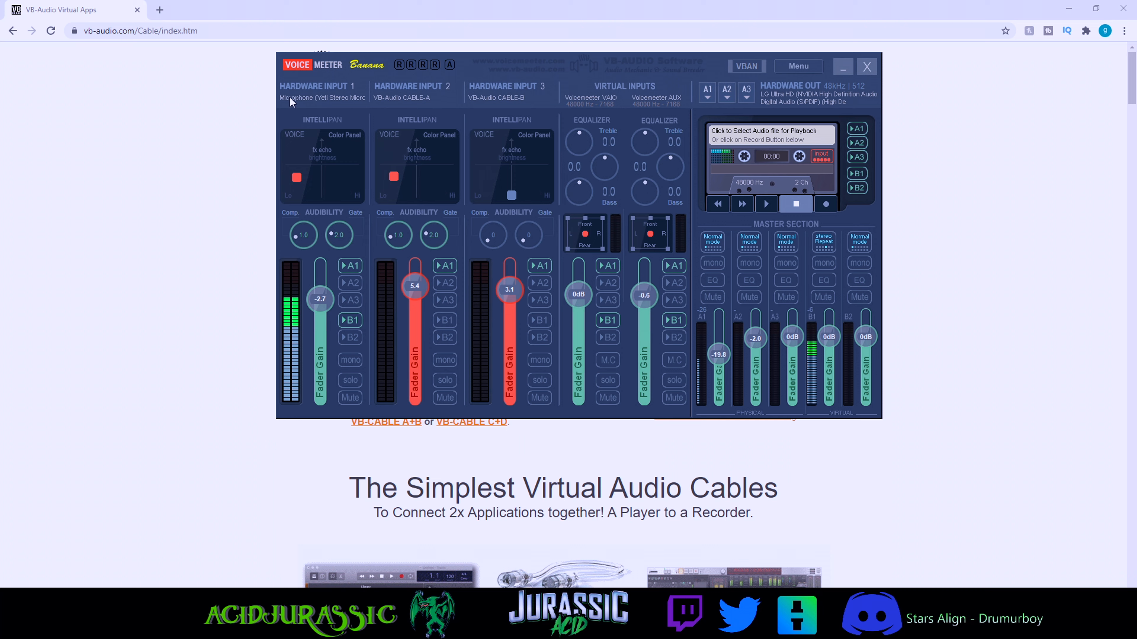
{"action": "left_click", "coordinate": [319, 98]}
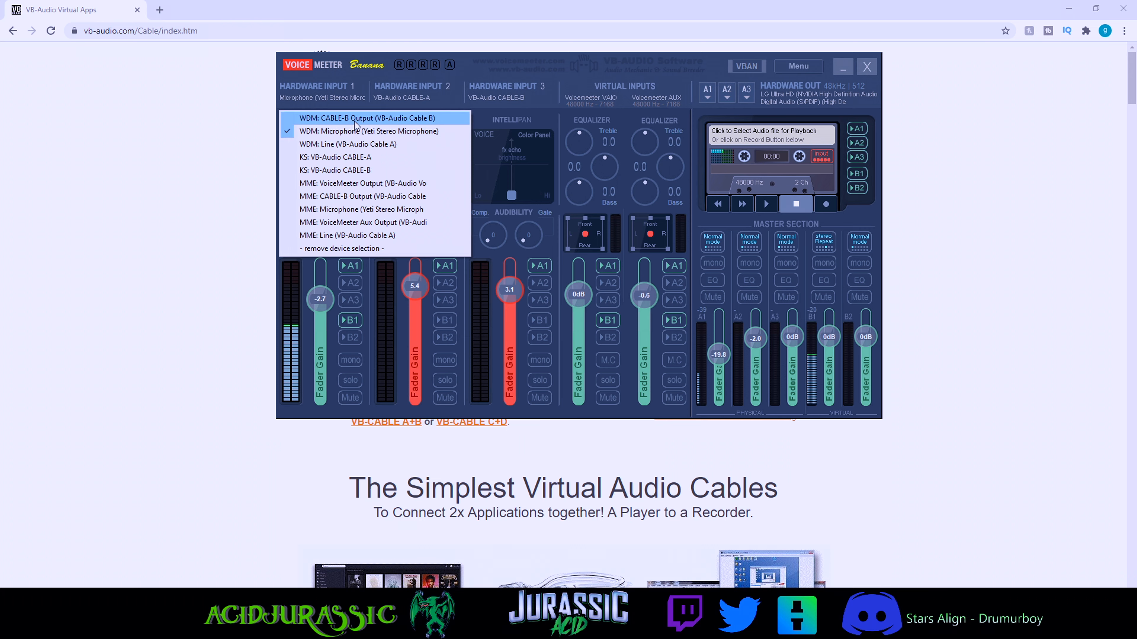
{"action": "left_click", "coordinate": [380, 94]}
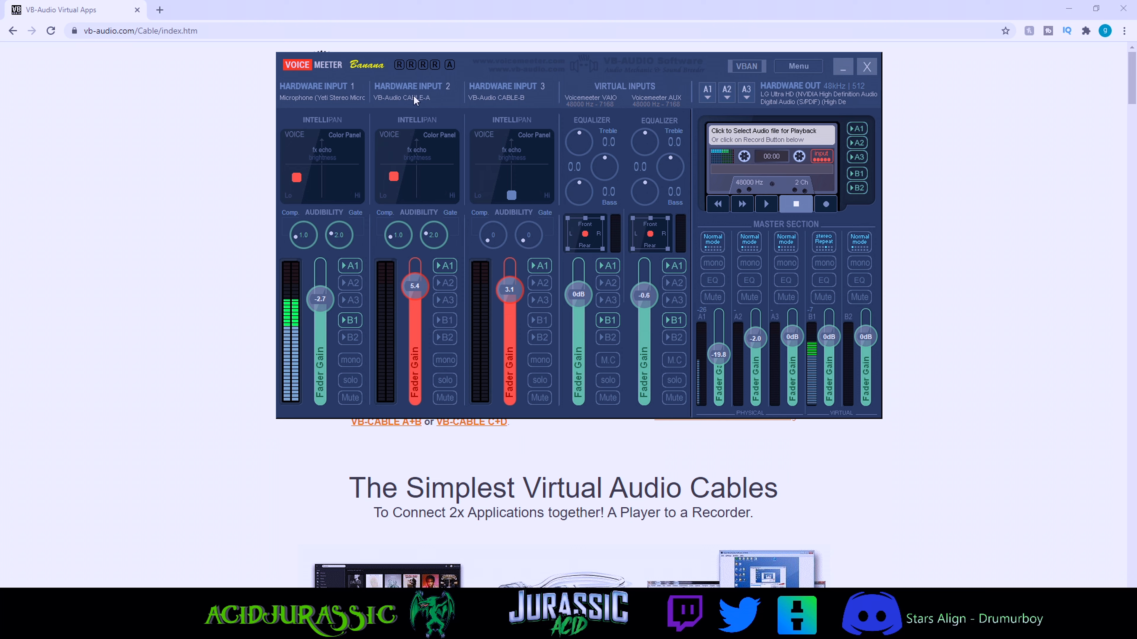
{"action": "left_click", "coordinate": [405, 98]}
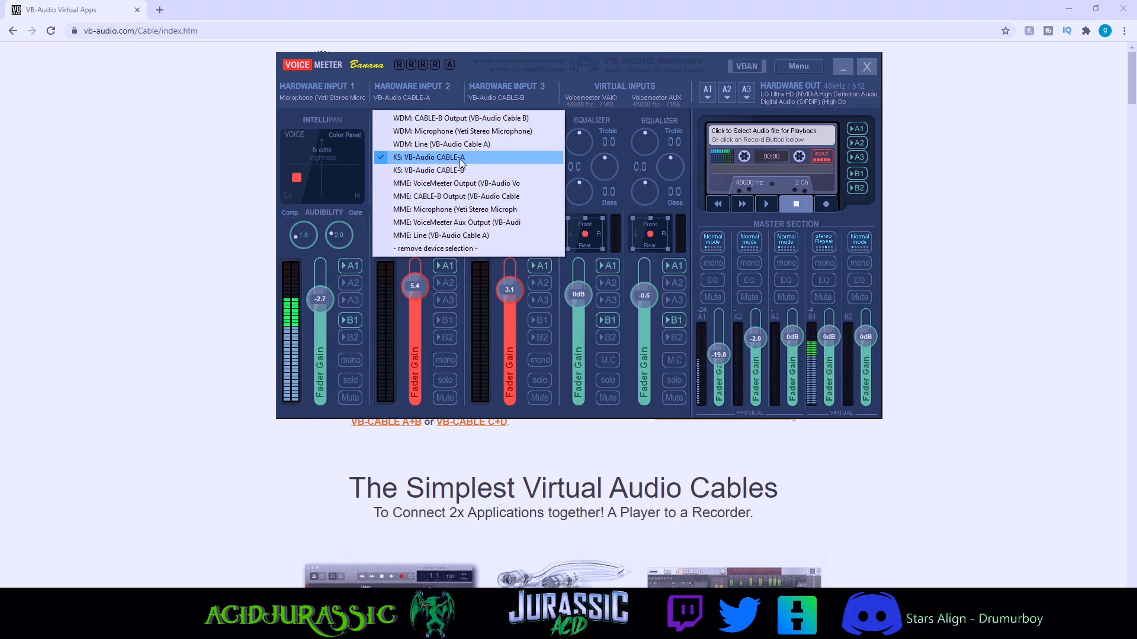
{"action": "left_click", "coordinate": [508, 85]}
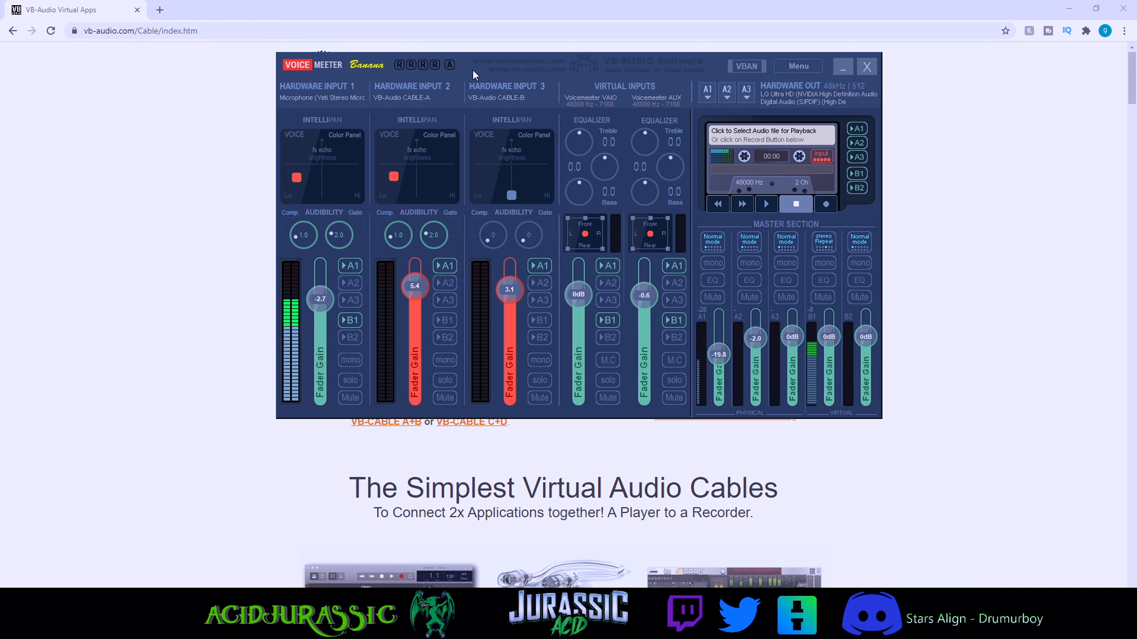
{"action": "left_click", "coordinate": [508, 86]}
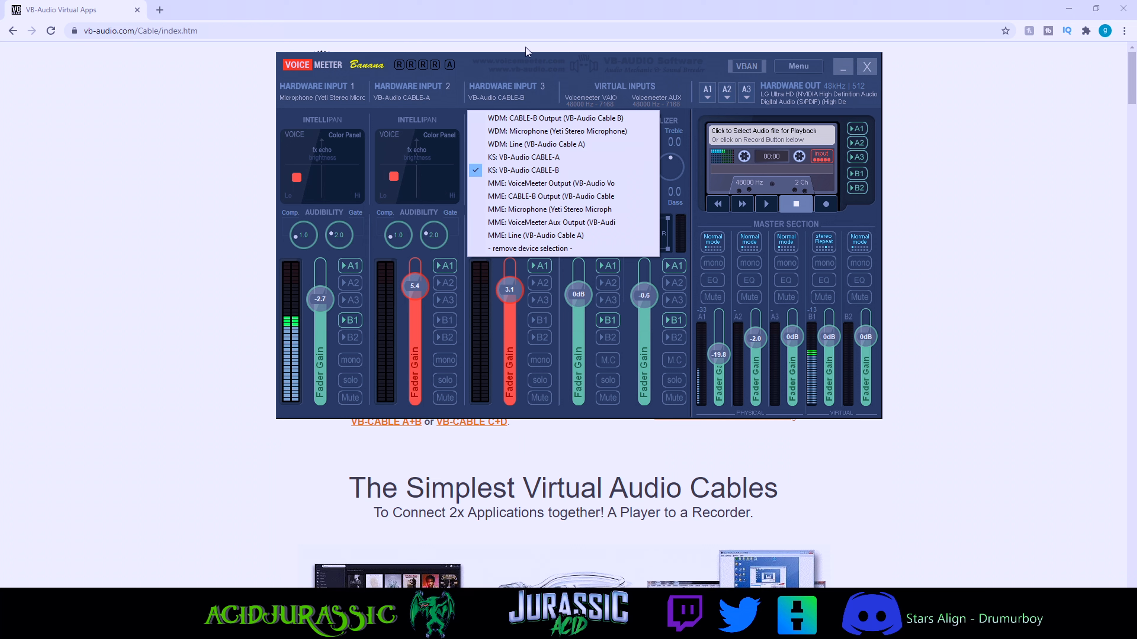
{"action": "left_click", "coordinate": [611, 72]}
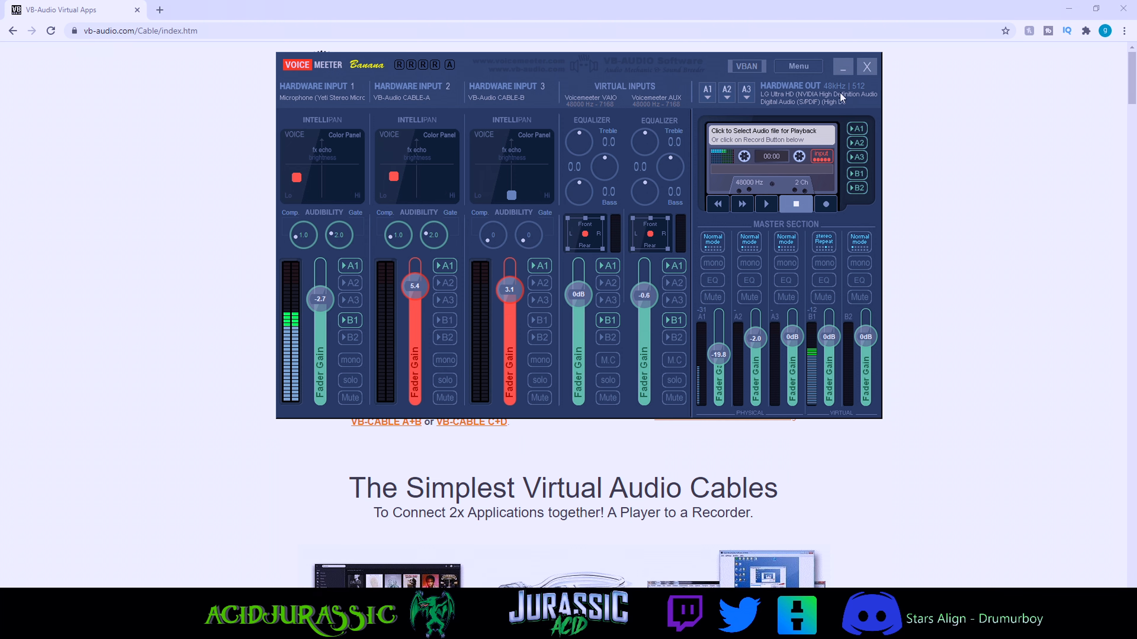
Step: Examine the available devices for hardware outputs A1 and A2, and check the Windows playback device
{"action": "left_click", "coordinate": [708, 92]}
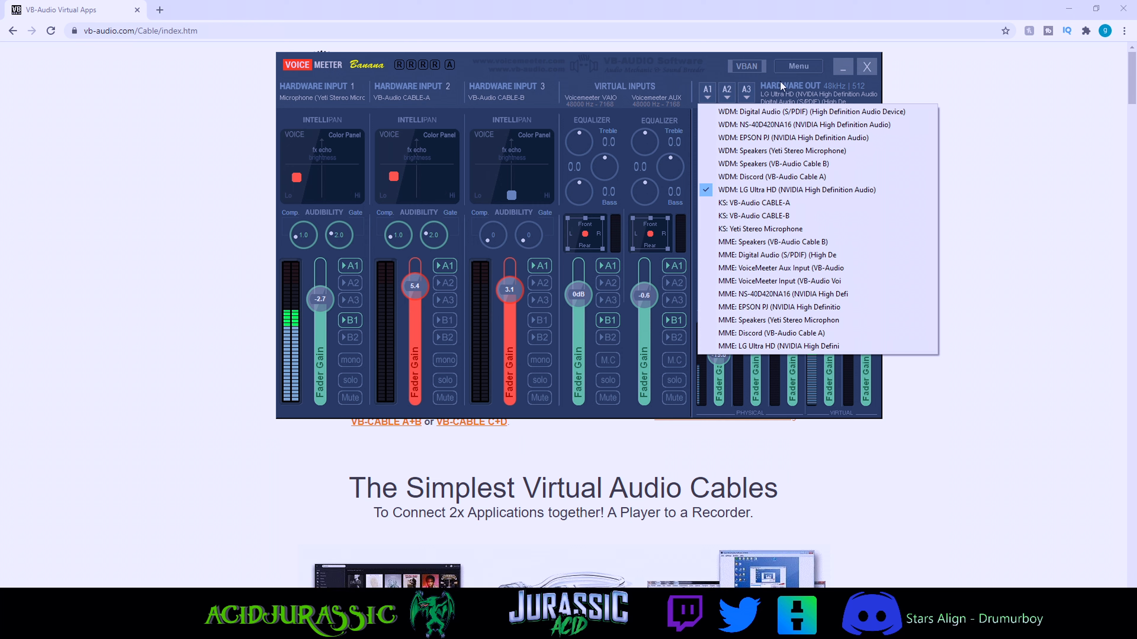
{"action": "left_click", "coordinate": [728, 93]}
{"action": "left_click", "coordinate": [727, 93]}
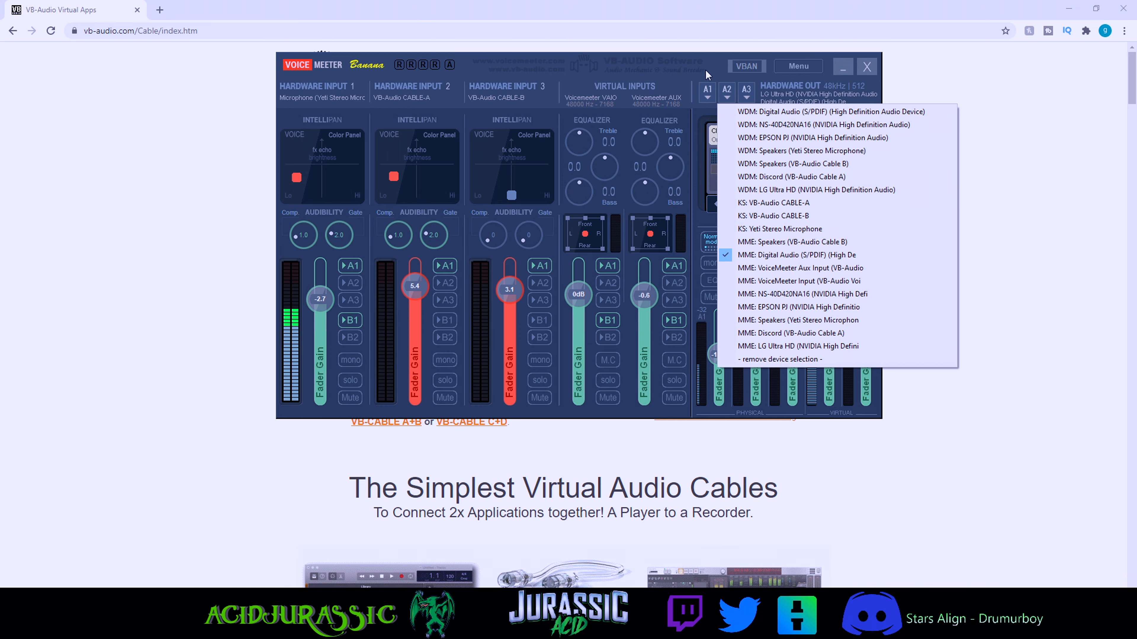
{"action": "left_click", "coordinate": [673, 68]}
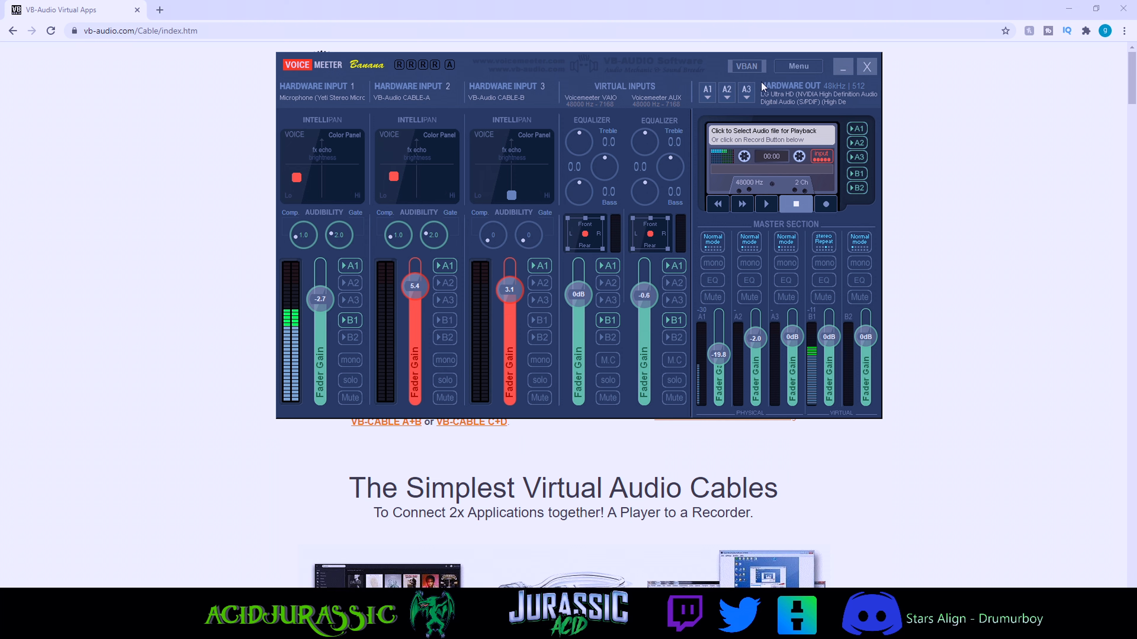
{"action": "left_click", "coordinate": [1061, 630]}
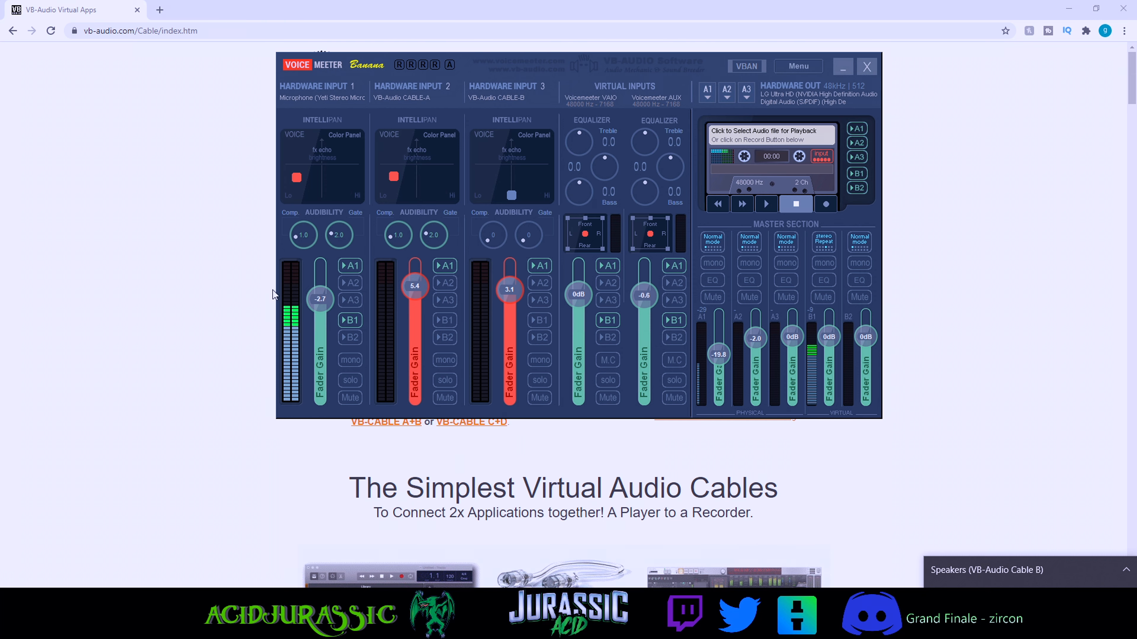
Step: Reposition the mixer window, and try Hardware Input 1's Color Panel marker at the upper-right corner before returning it to the lower left
{"action": "left_click_drag", "start_coordinate": [474, 60], "coordinate": [439, 70]}
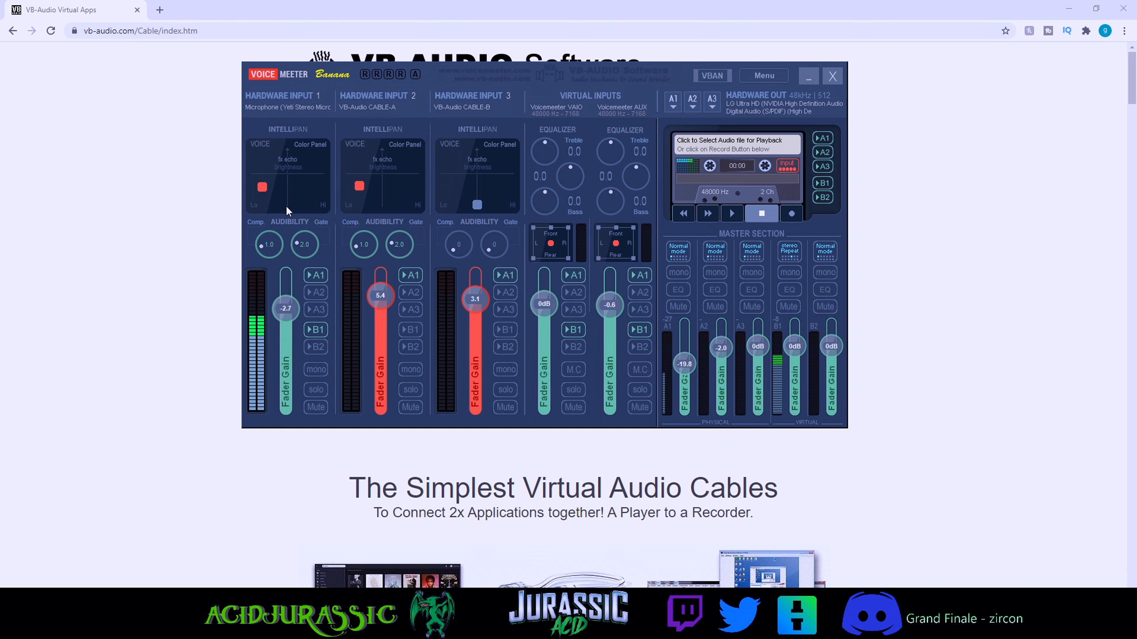
{"action": "left_click_drag", "start_coordinate": [260, 187], "coordinate": [329, 148]}
{"action": "left_click_drag", "start_coordinate": [330, 148], "coordinate": [267, 188]}
Step: Cycle Hardware Input 1's IntelliPan through its Modulation and Position panels, and place the Modulation marker at bottom centre
{"action": "right_click", "coordinate": [306, 183]}
{"action": "right_click", "coordinate": [302, 172]}
{"action": "right_click", "coordinate": [297, 172]}
{"action": "right_click", "coordinate": [297, 173]}
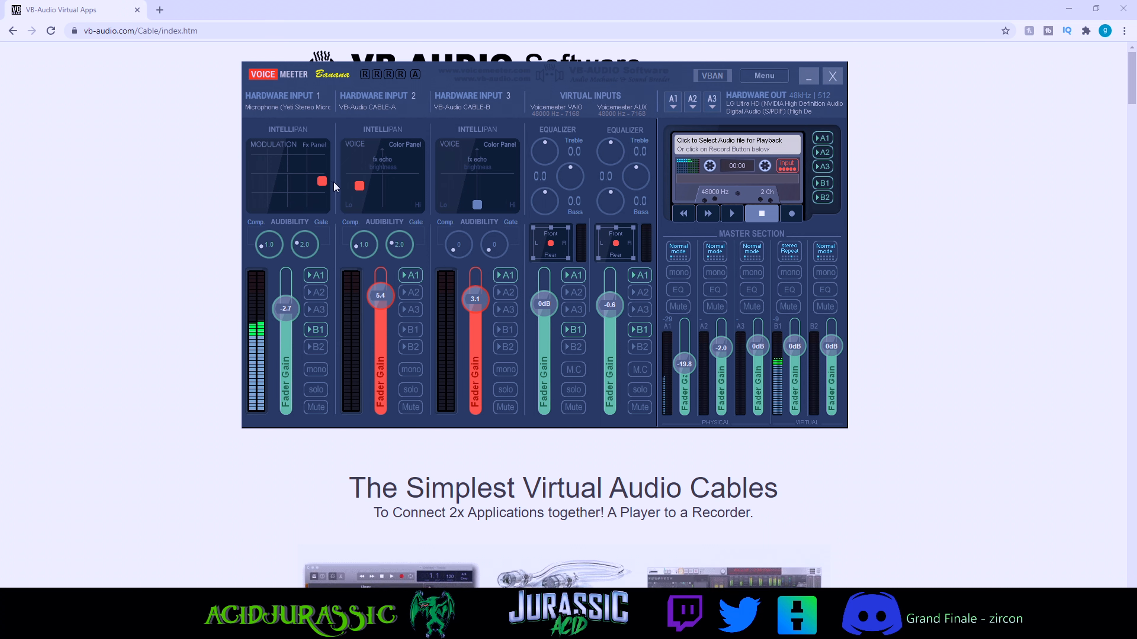
{"action": "left_click_drag", "start_coordinate": [336, 196], "coordinate": [295, 210]}
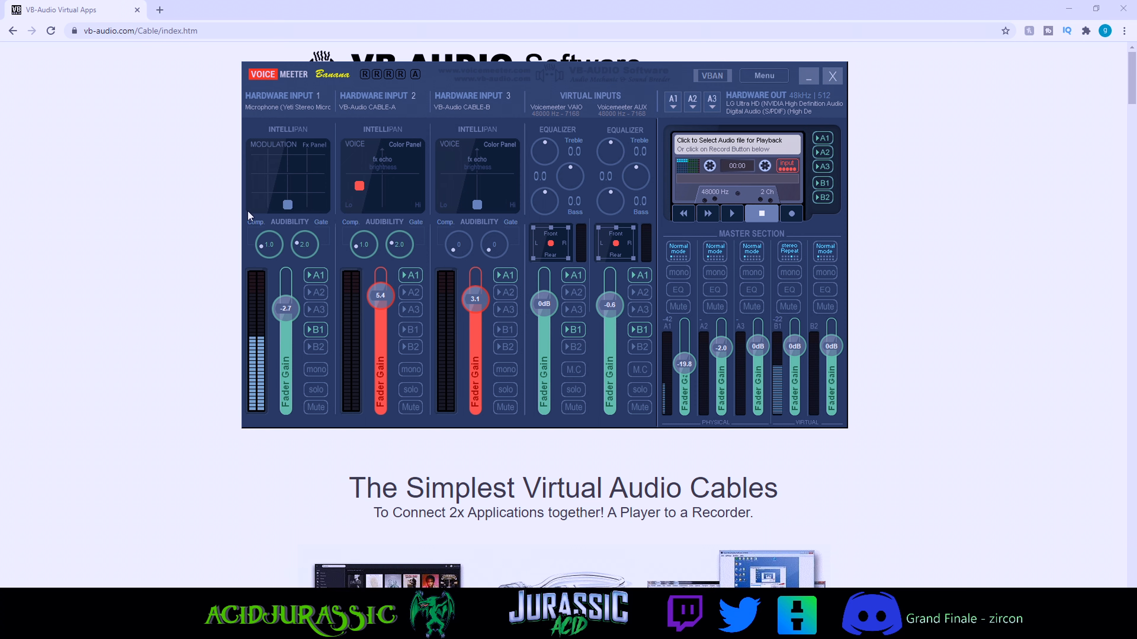
{"action": "right_click", "coordinate": [309, 179]}
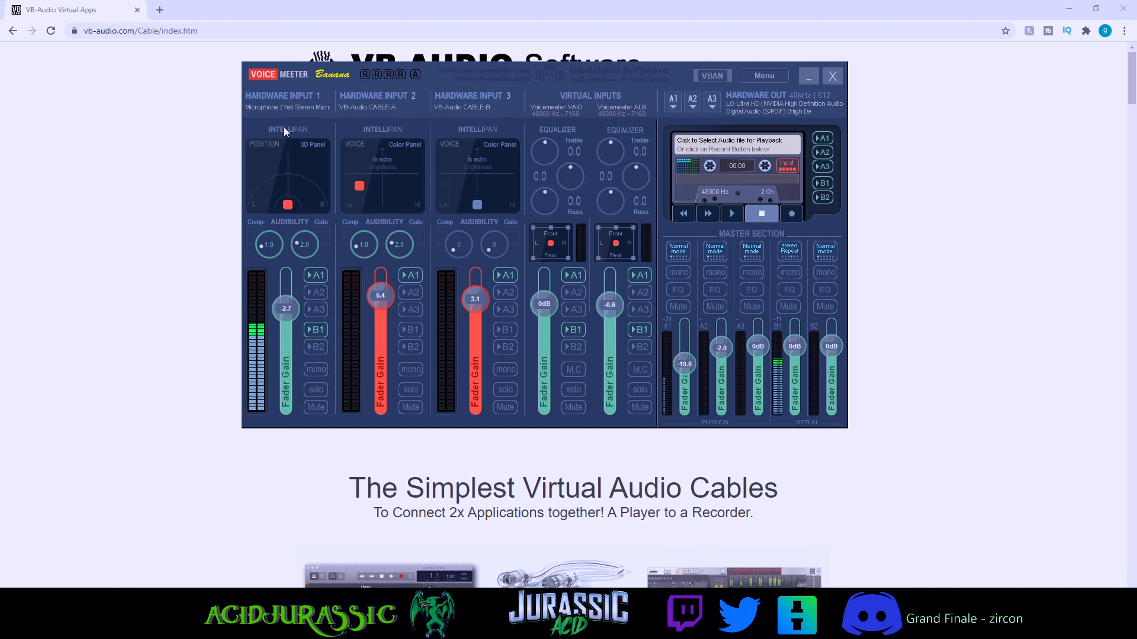
{"action": "right_click", "coordinate": [305, 172]}
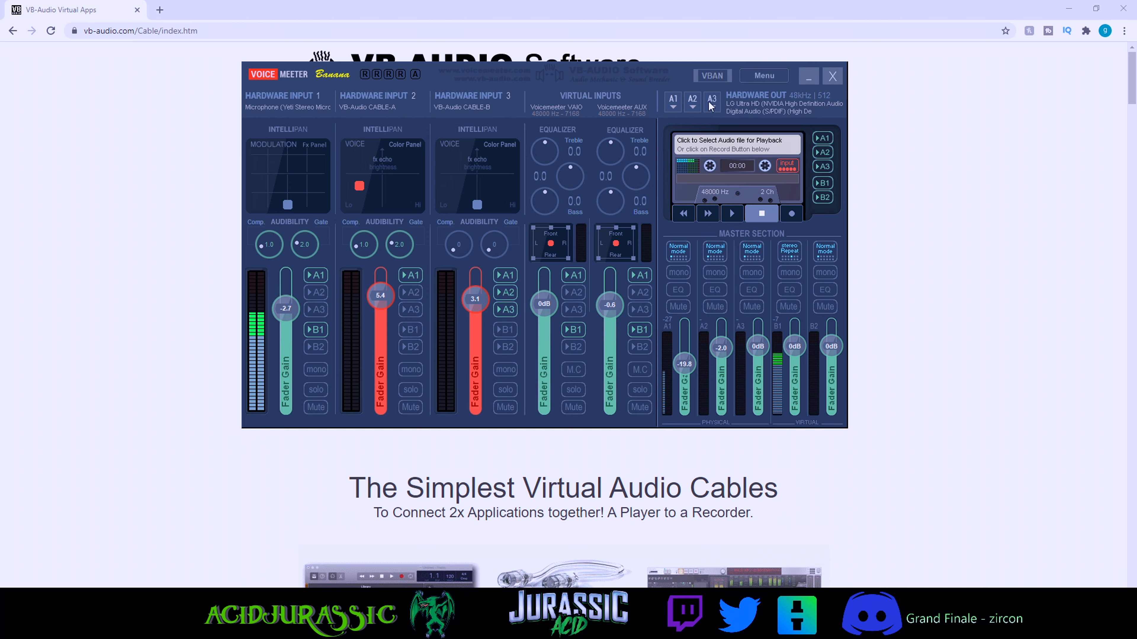
Step: Toggle the A2 output assignment on Hardware Input 3
{"action": "left_click", "coordinate": [510, 291]}
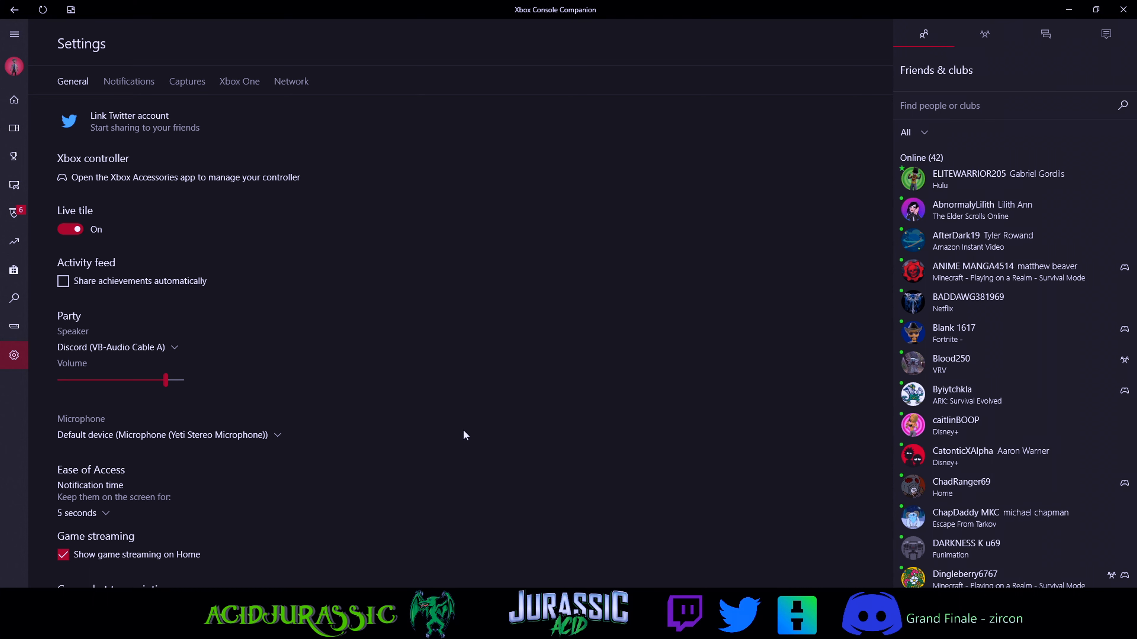
Step: Open the Windows Sound settings and bring up the properties of the VoiceMeeter Output recording device
{"action": "right_click", "coordinate": [1056, 628]}
{"action": "left_click", "coordinate": [1016, 594]}
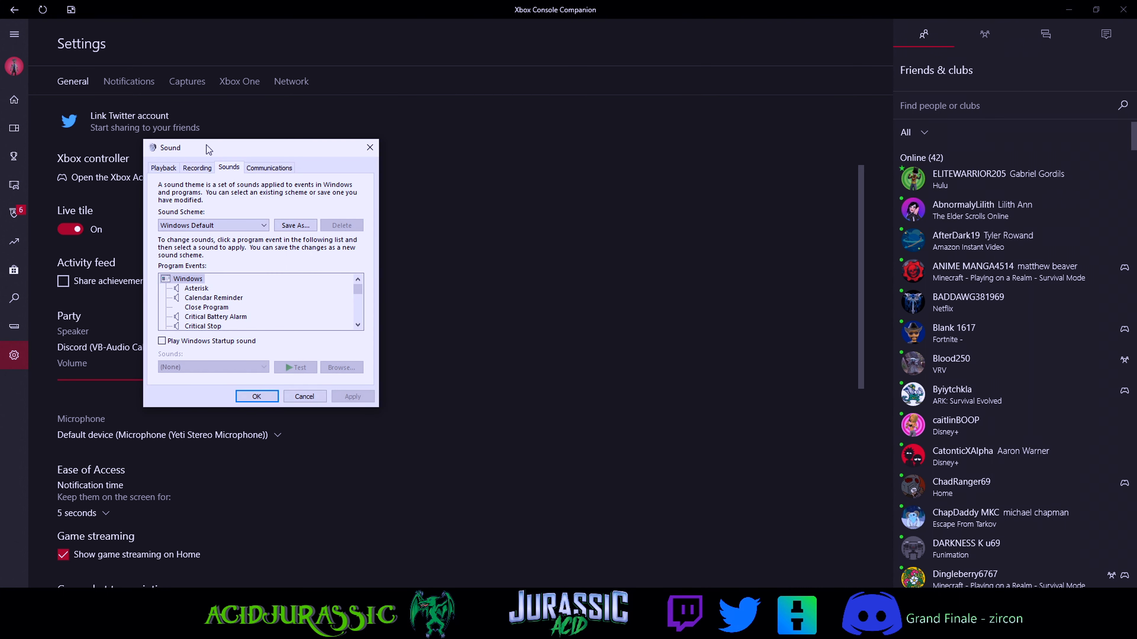
{"action": "left_click", "coordinate": [193, 168]}
{"action": "scroll", "coordinate": [221, 226], "scroll_direction": "down", "scroll_amount": 2}
{"action": "right_click", "coordinate": [279, 329]}
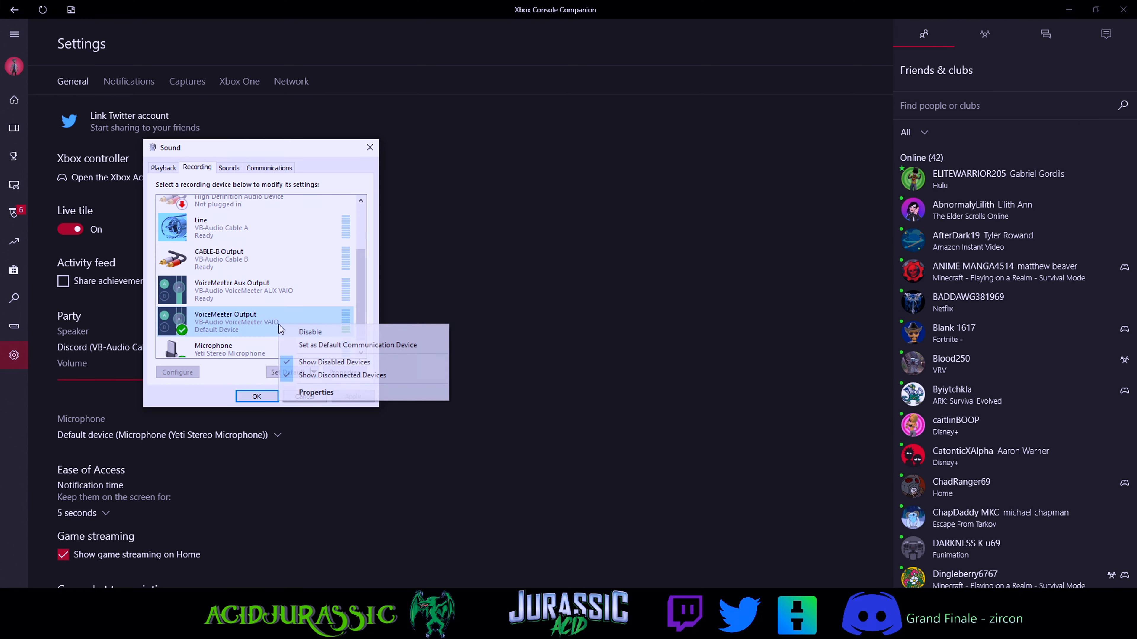
{"action": "left_click", "coordinate": [316, 392]}
Step: Review the VoiceMeeter Output device's Listen, Levels and Advanced properties and its default format options, and close the sound dialogs and Xbox Console Companion
{"action": "left_click", "coordinate": [209, 212]}
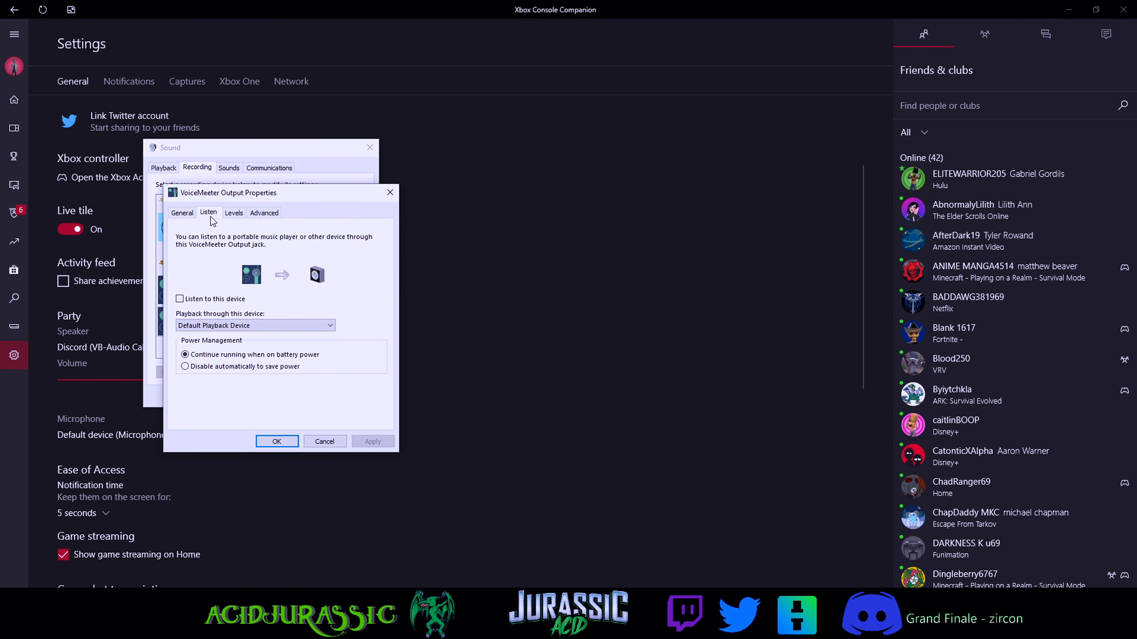
{"action": "left_click", "coordinate": [234, 214]}
{"action": "left_click", "coordinate": [264, 213]}
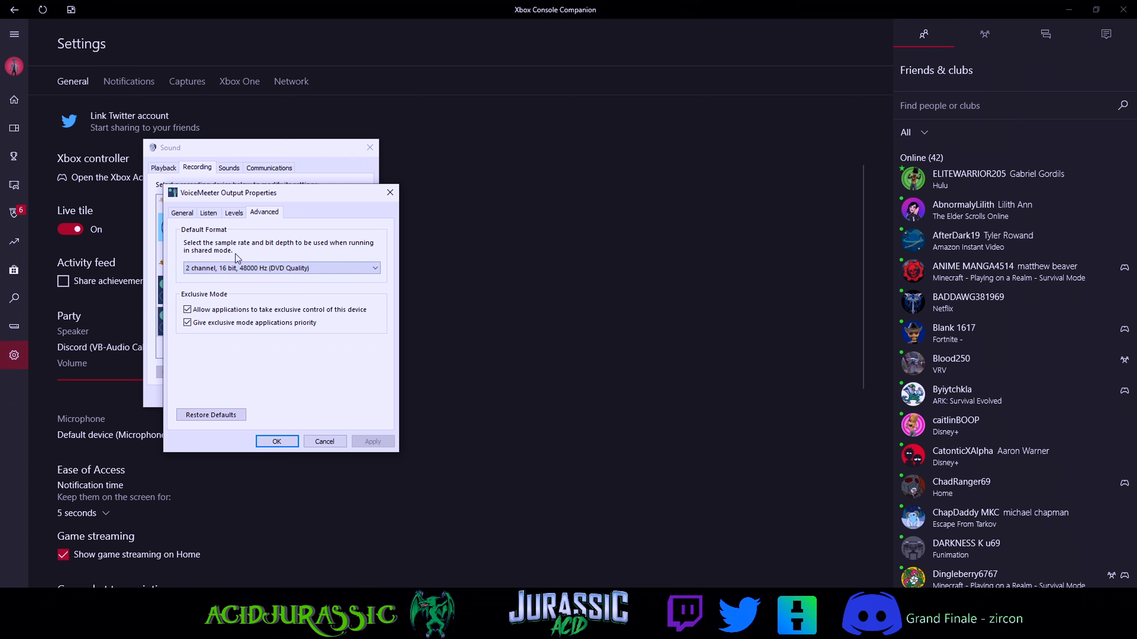
{"action": "left_click", "coordinate": [250, 268]}
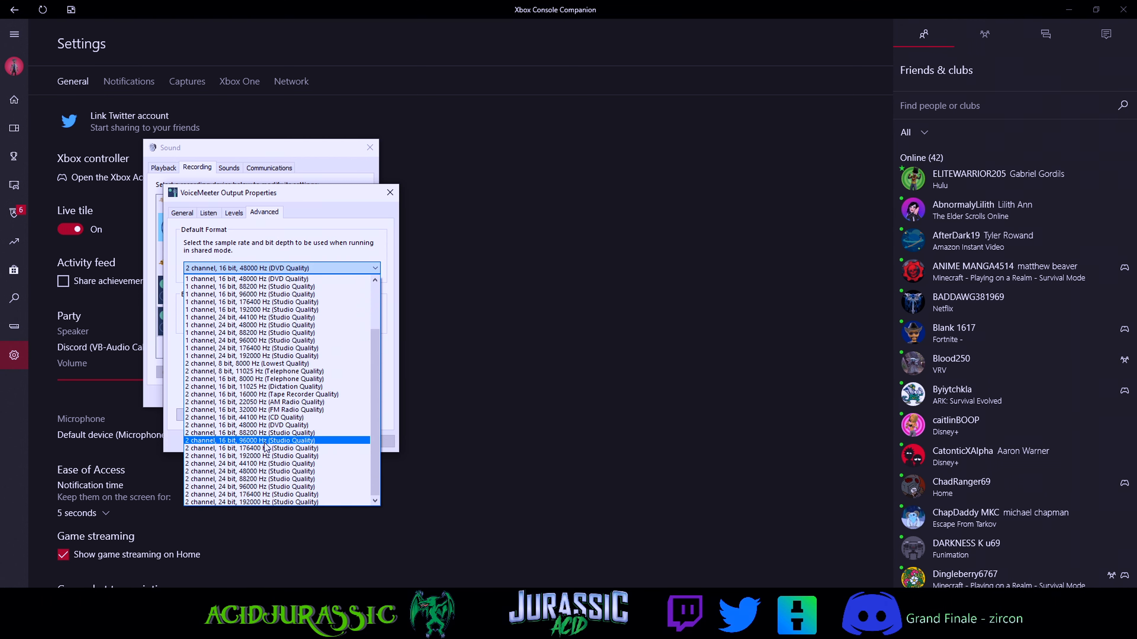
{"action": "left_click", "coordinate": [462, 354]}
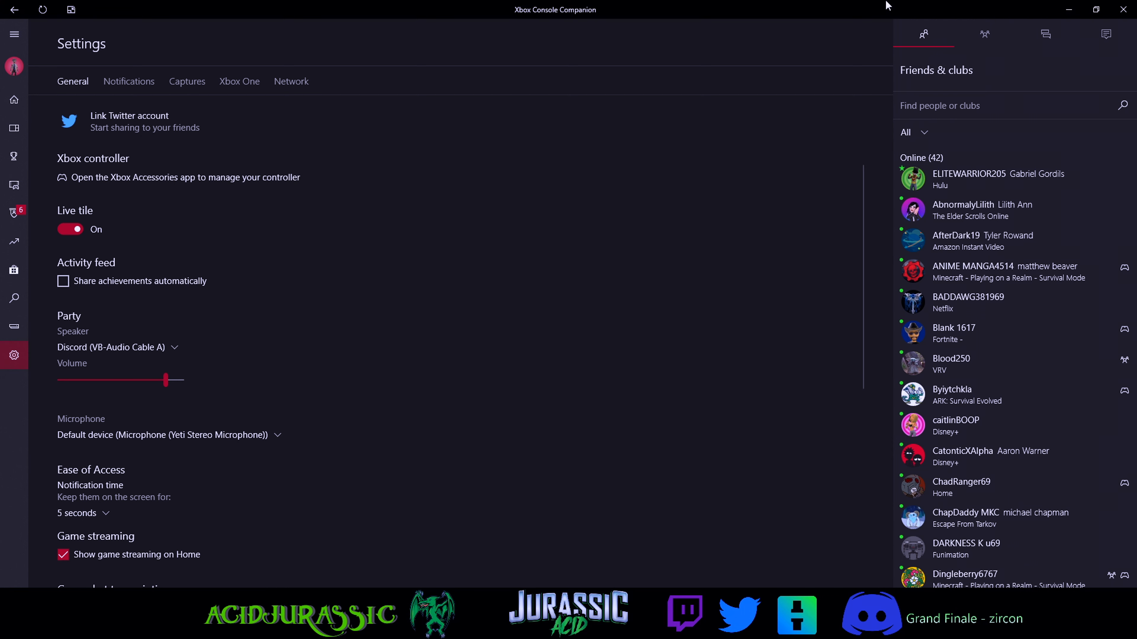
{"action": "left_click", "coordinate": [1125, 7]}
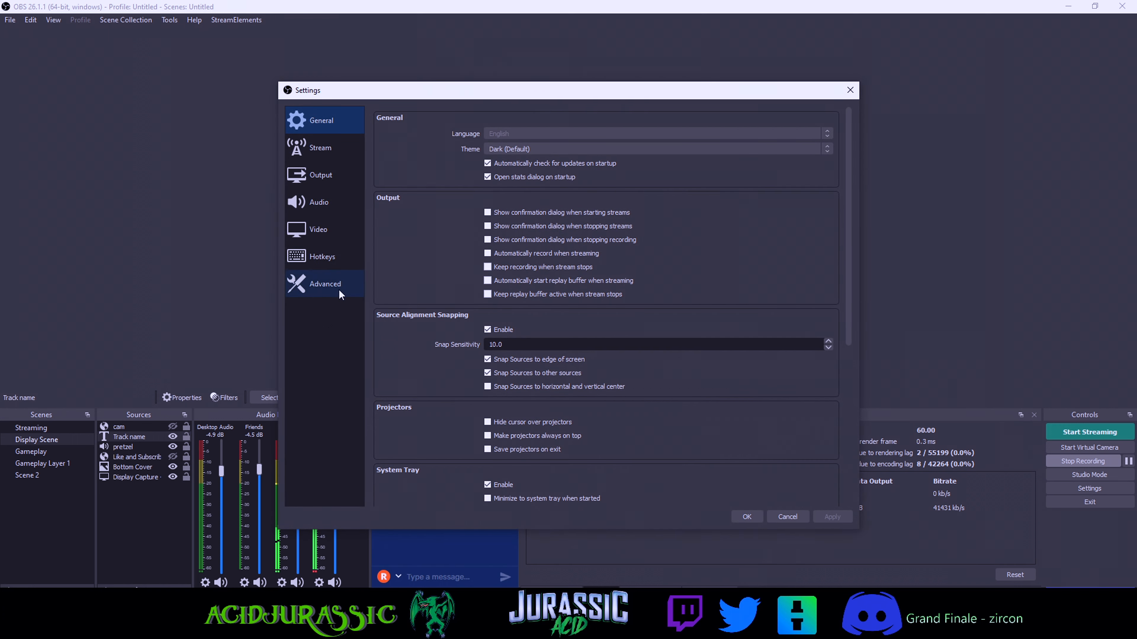
Step: Review the Advanced and Audio settings in OBS, and examine the devices offered for Desktop Audio without changing the selection
{"action": "left_click", "coordinate": [336, 289]}
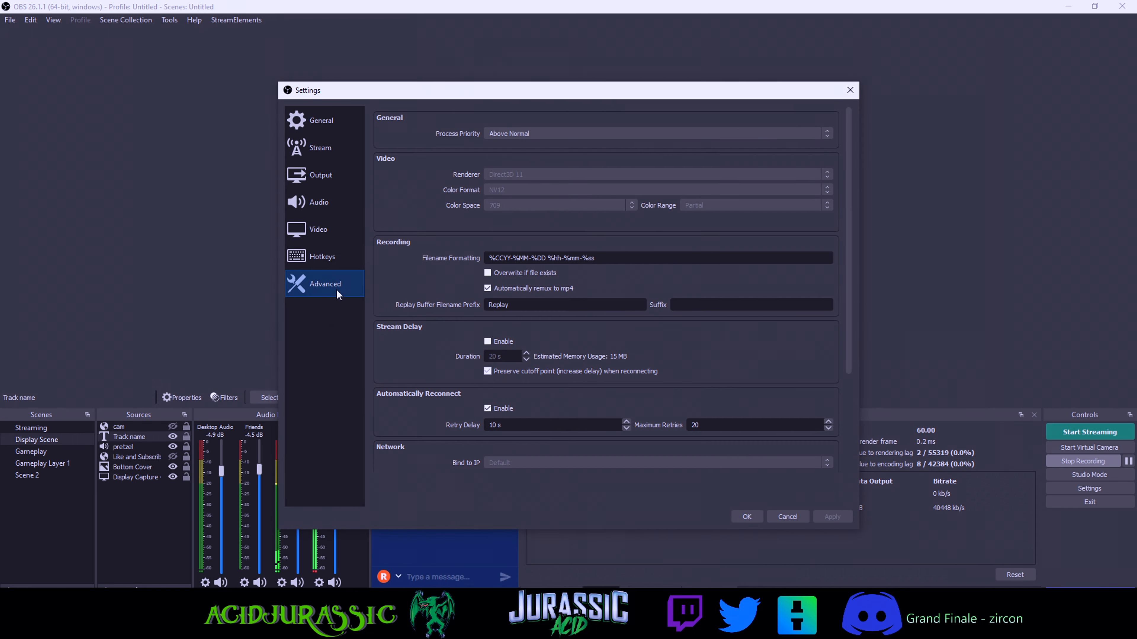
{"action": "left_click", "coordinate": [323, 201]}
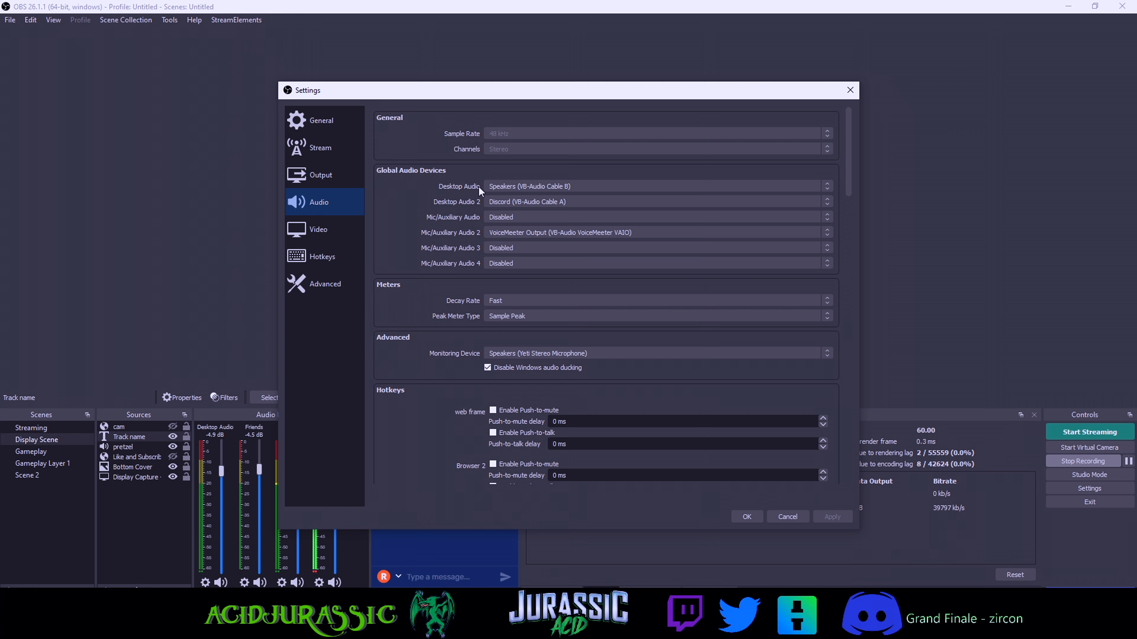
{"action": "left_click", "coordinate": [617, 186]}
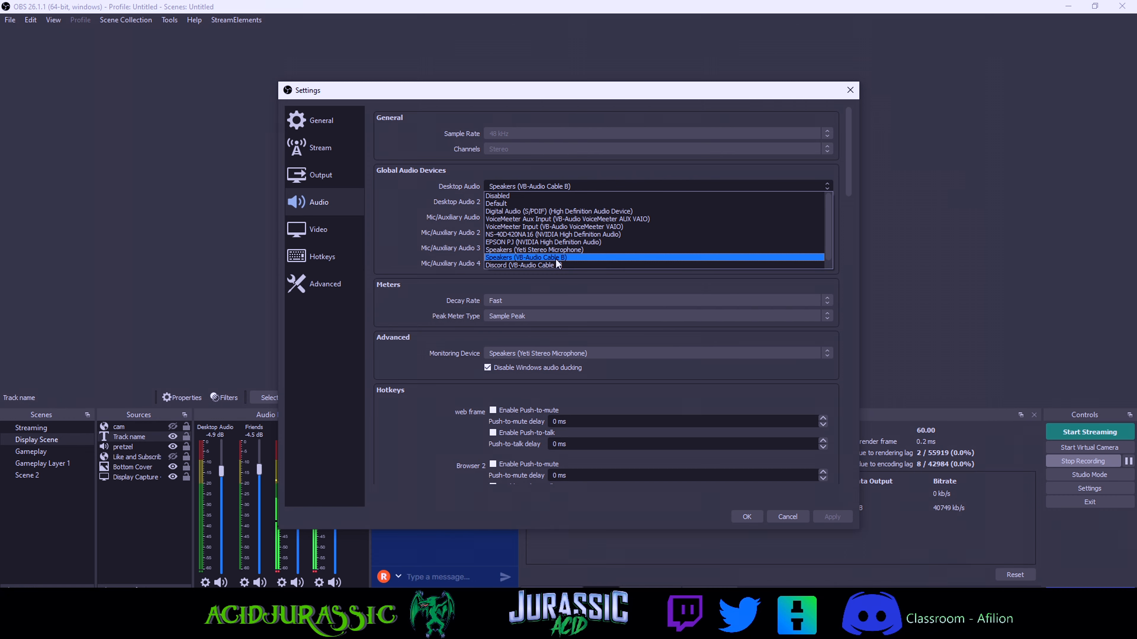
{"action": "left_click", "coordinate": [417, 391]}
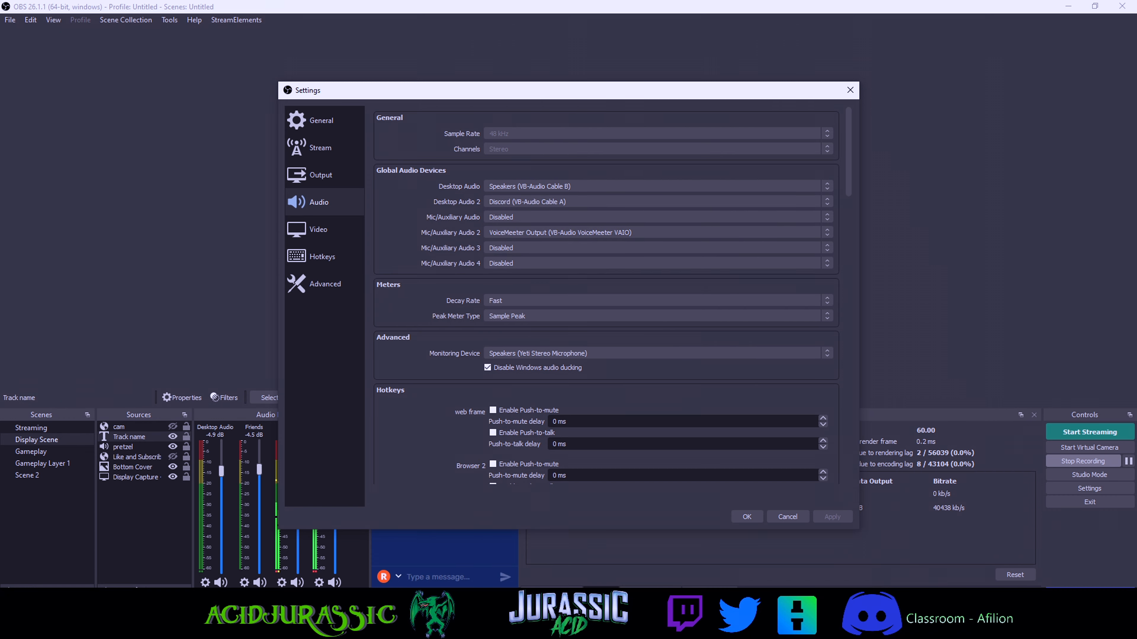
Step: Switch to VoiceMeeter Banana to compare its hardware inputs with the OBS Desktop Audio devices, and minimize the mixer after each check
{"action": "left_click", "coordinate": [623, 631]}
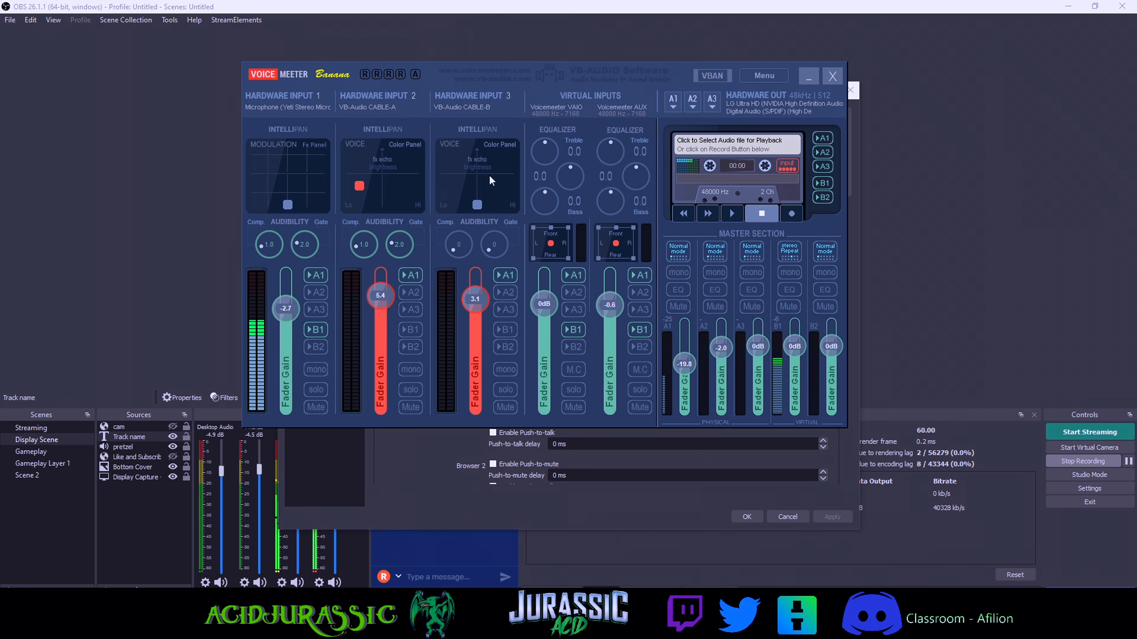
{"action": "left_click", "coordinate": [806, 76]}
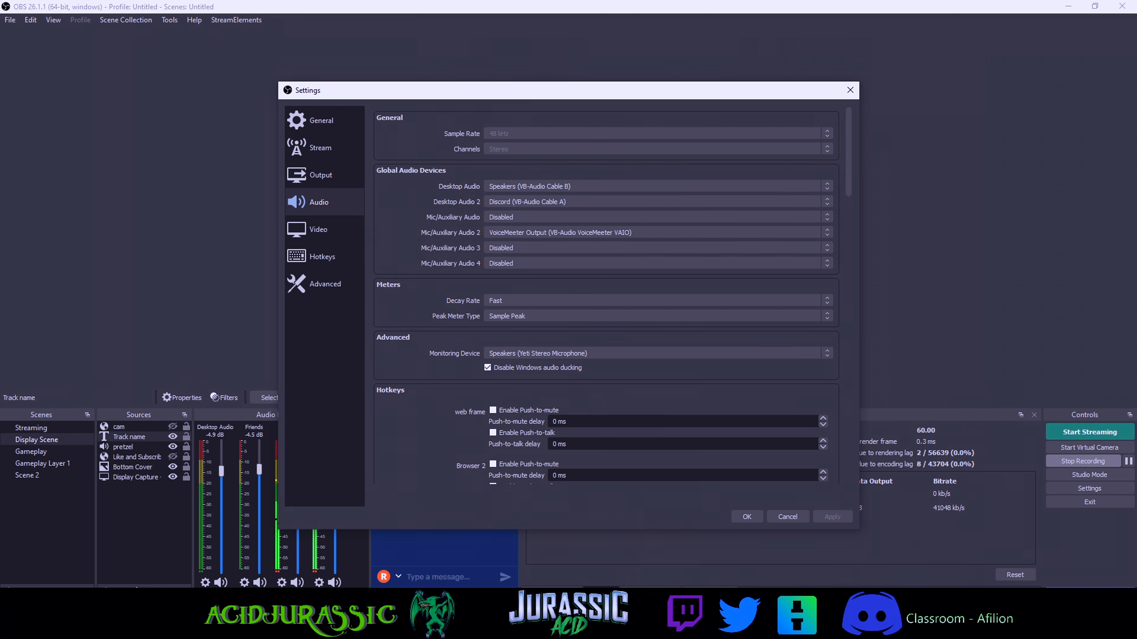
{"action": "left_click", "coordinate": [568, 630]}
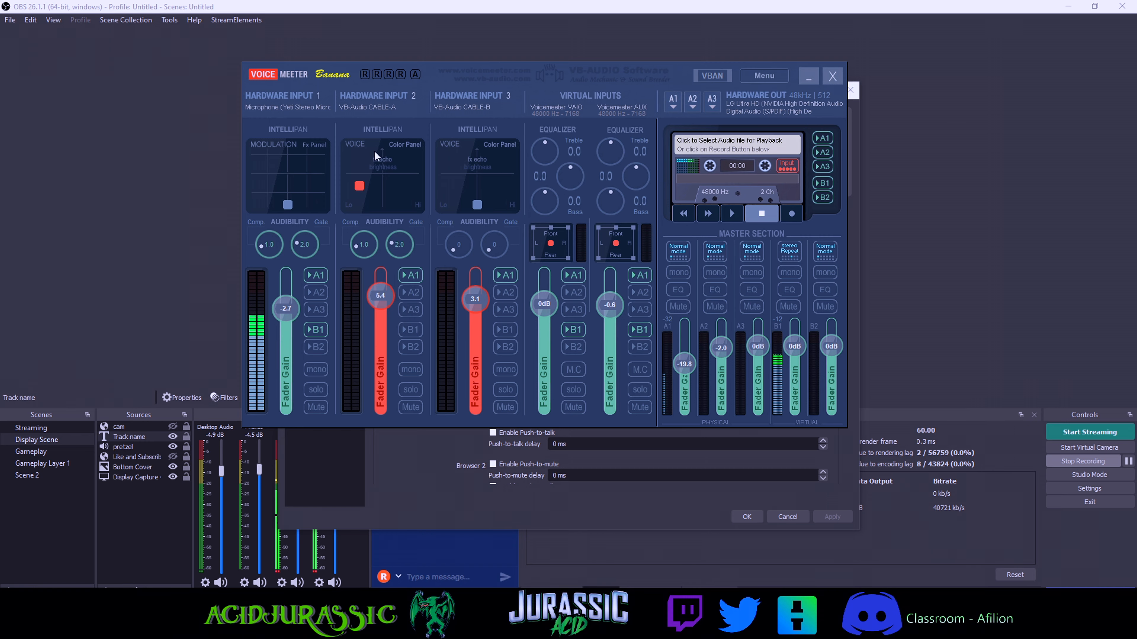
{"action": "left_click", "coordinate": [808, 76]}
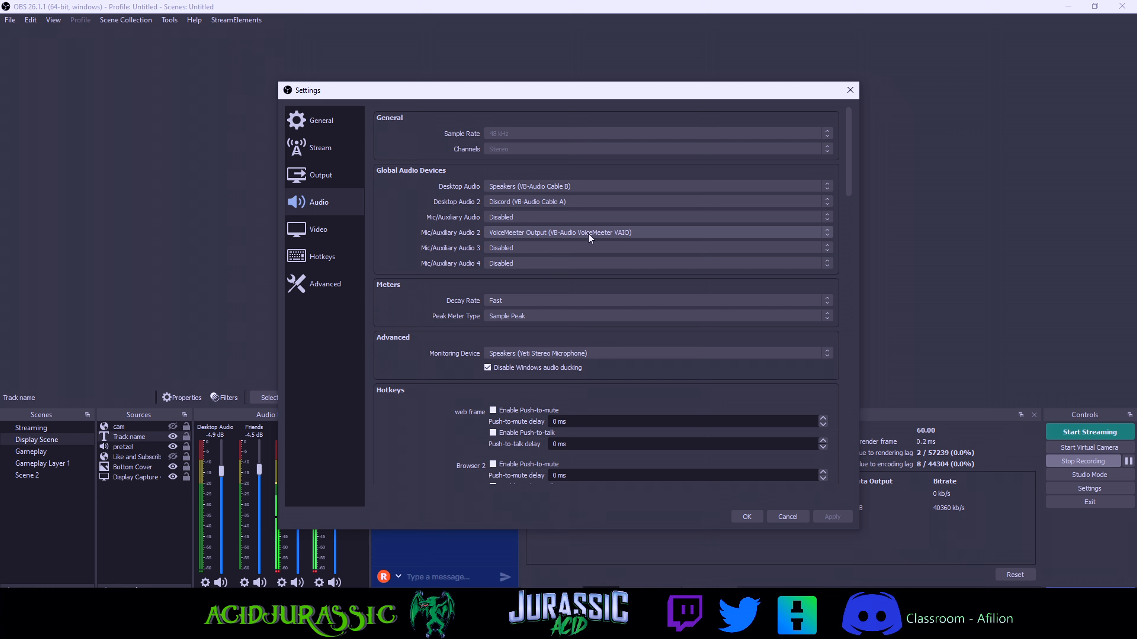
Step: Examine the devices offered for Mic/Auxiliary Audio 2, keep VoiceMeeter Output, and move the settings dialog out of the way
{"action": "left_click", "coordinate": [620, 231]}
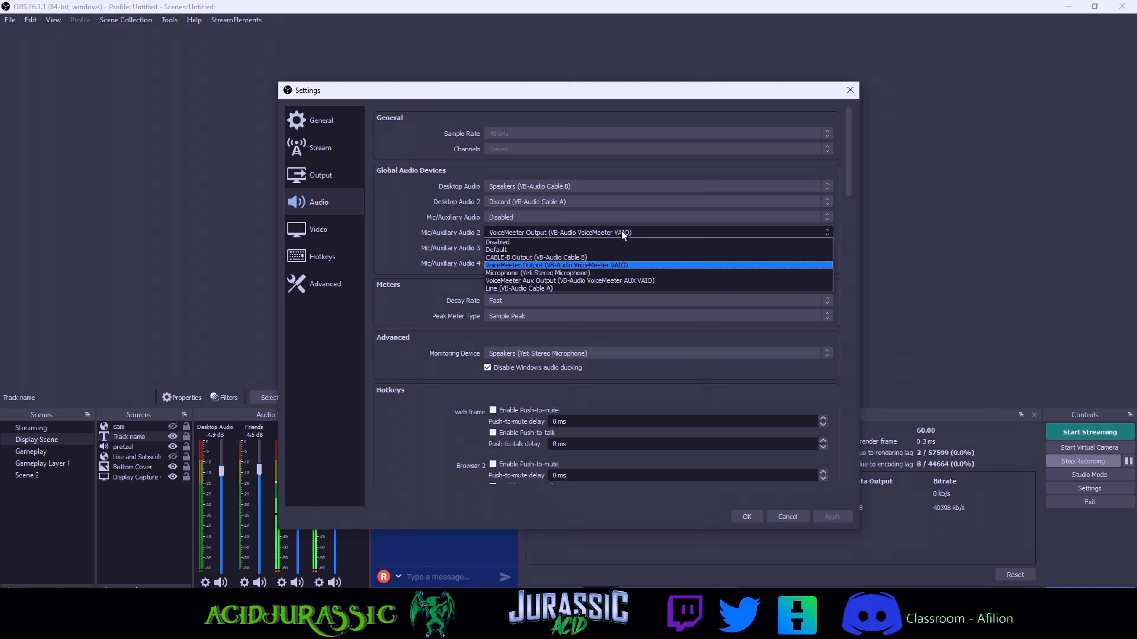
{"action": "left_click", "coordinate": [622, 231]}
{"action": "left_click_drag", "start_coordinate": [523, 90], "coordinate": [523, 0]}
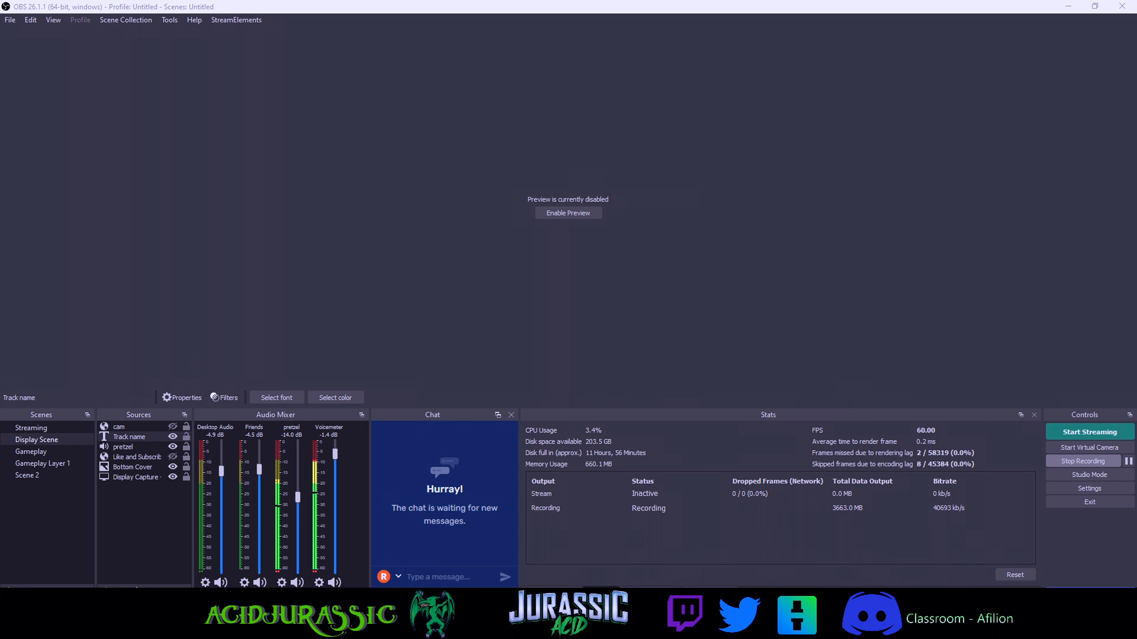
Step: Unhide the Mic/Aux channel in the OBS Audio Mixer and mute it
{"action": "right_click", "coordinate": [356, 519]}
{"action": "left_click", "coordinate": [384, 431]}
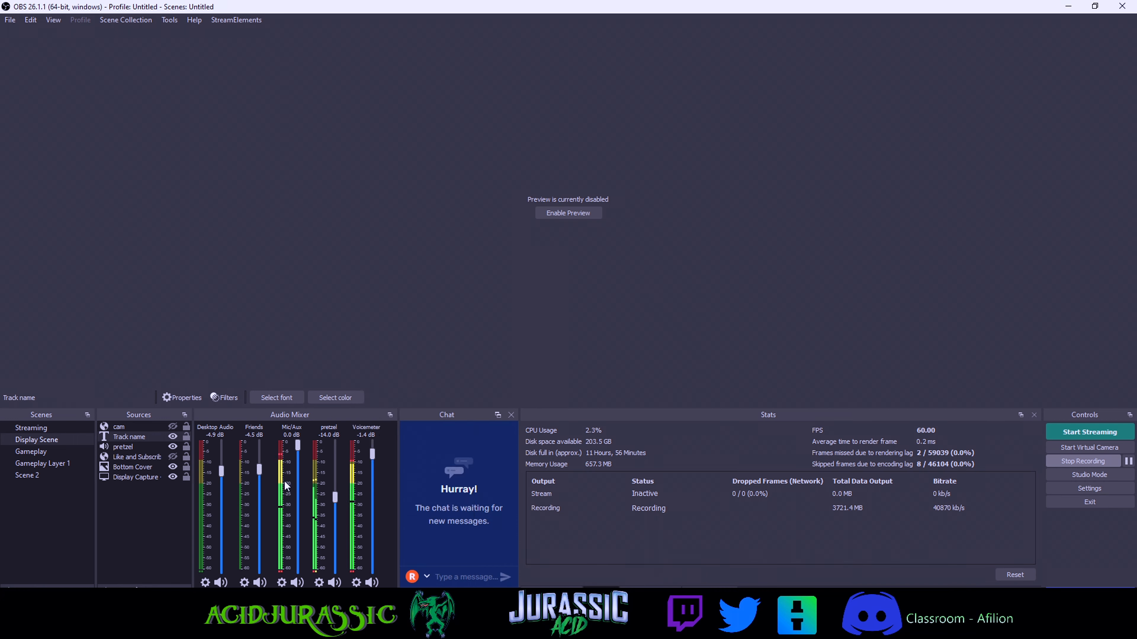
{"action": "left_click", "coordinate": [294, 583]}
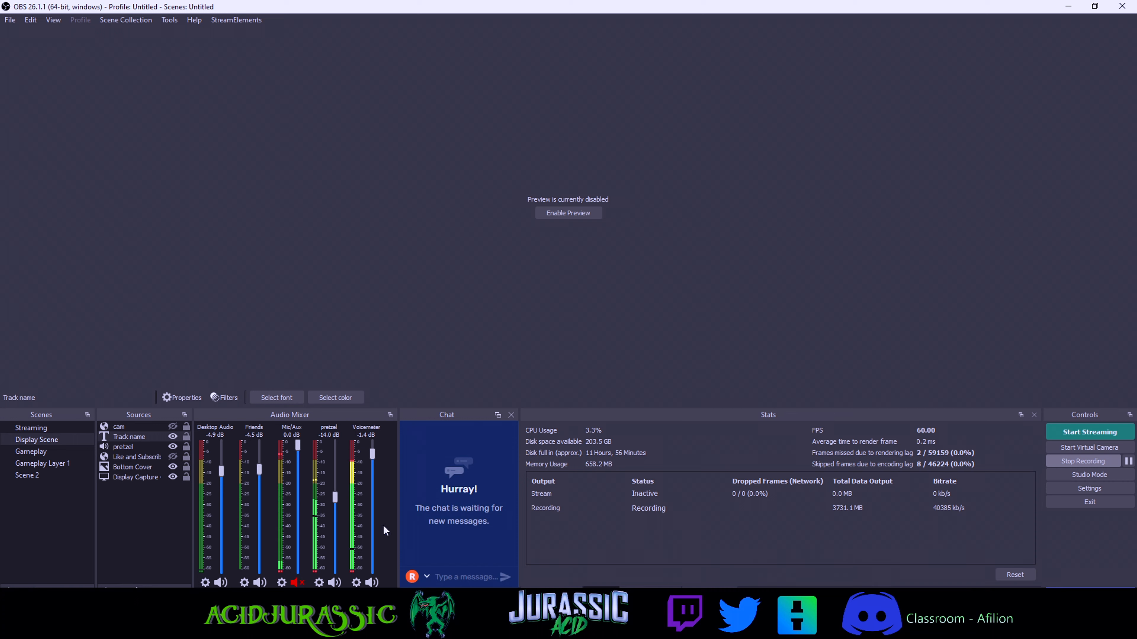
Step: Check the audio filters of the Mic/Aux channel, close them, and bring up the channel's options again
{"action": "right_click", "coordinate": [283, 499]}
{"action": "left_click", "coordinate": [304, 466]}
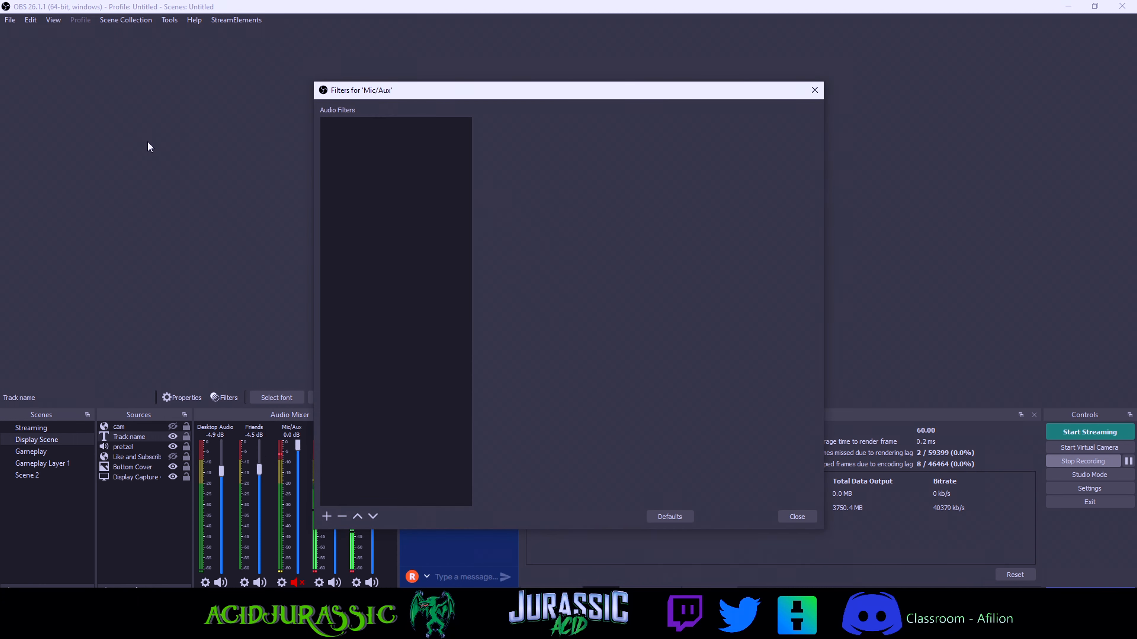
{"action": "left_click", "coordinate": [794, 514]}
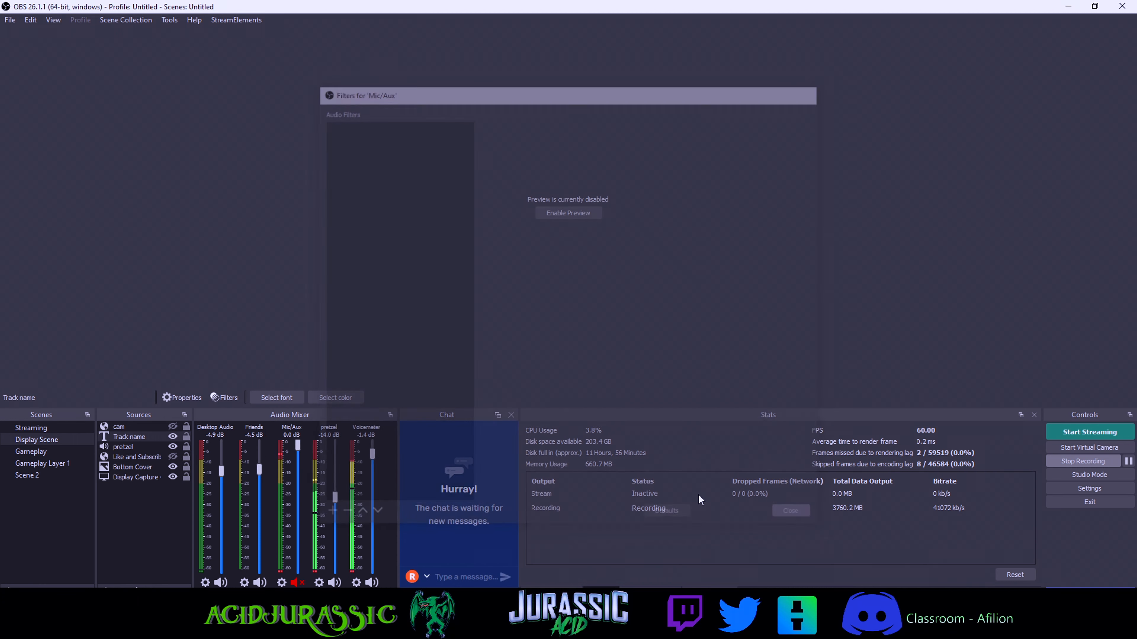
{"action": "right_click", "coordinate": [284, 492]}
{"action": "left_click", "coordinate": [329, 412]}
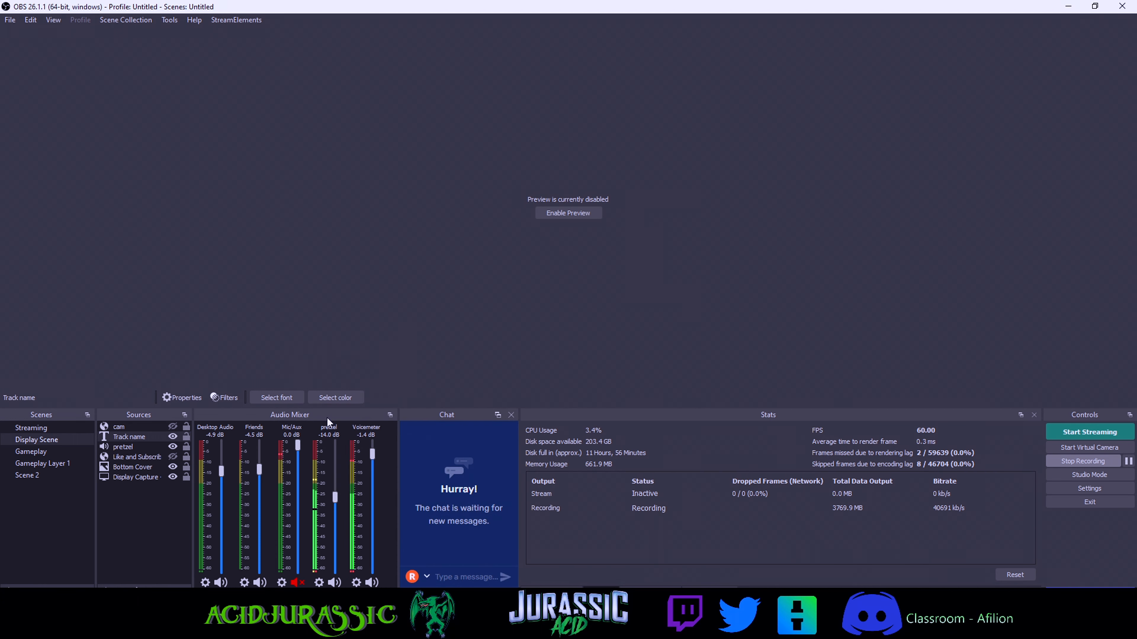